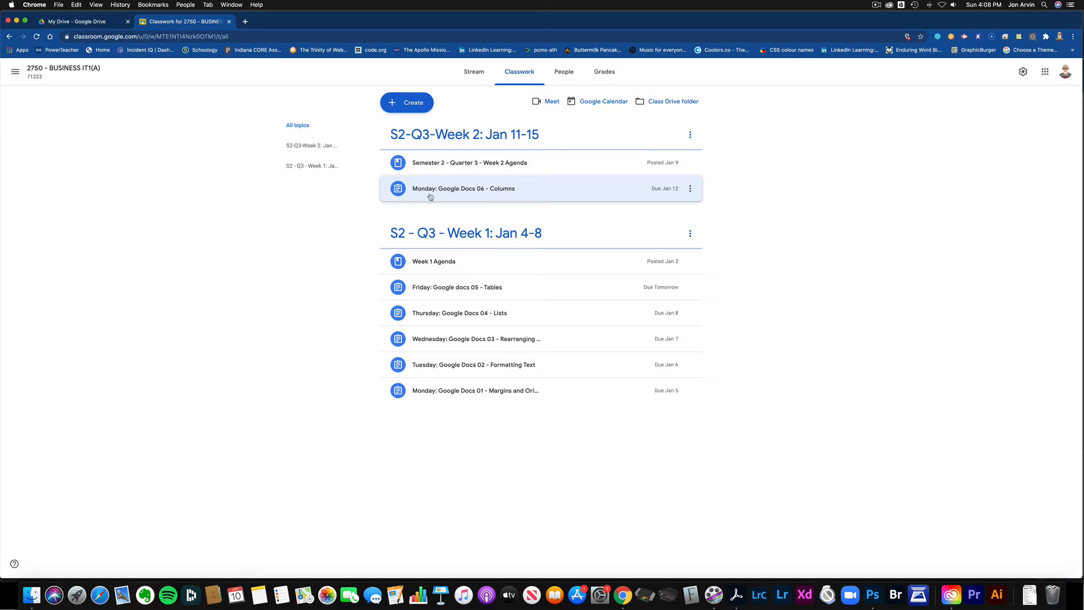
Step: Expand the "Monday: Google Docs 06 - Columns" assignment and review the Columns1 instructions in the 06_columns-guide PDF in Acrobat
click(400, 193)
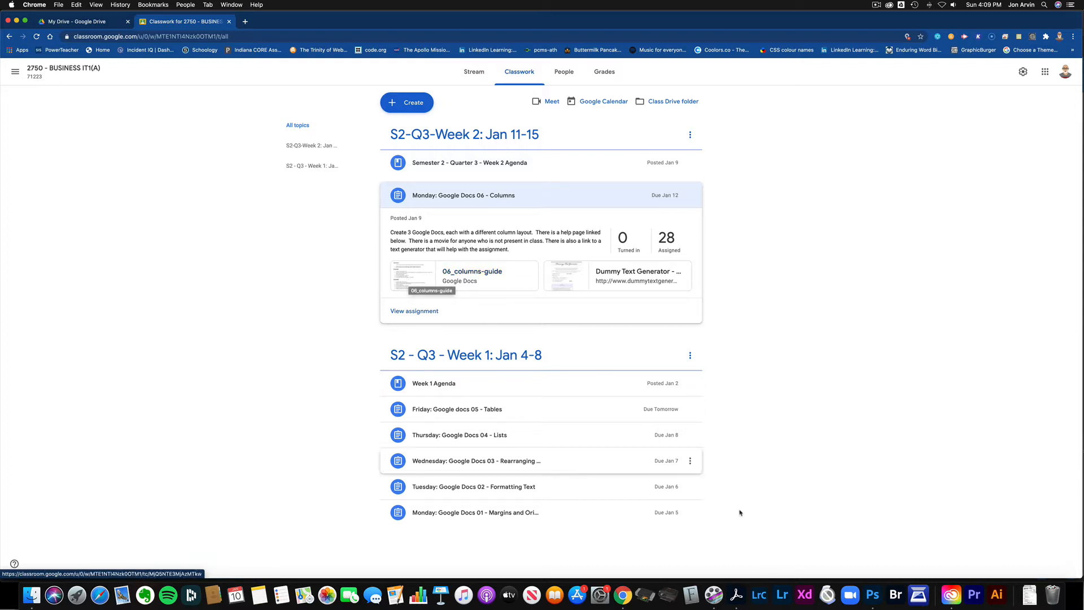
click(737, 594)
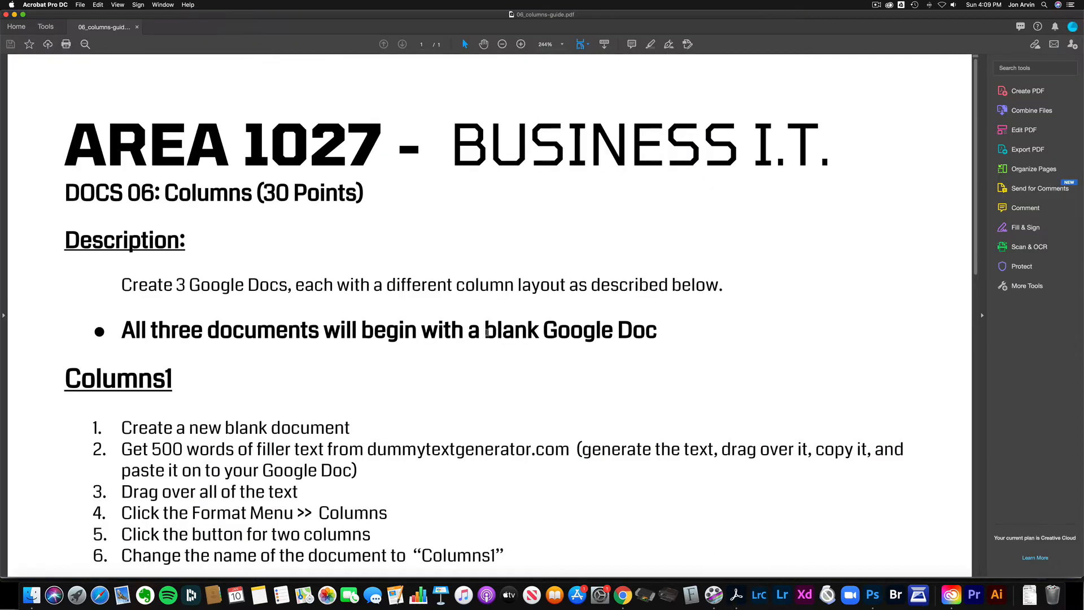
drag(122, 332, 320, 346)
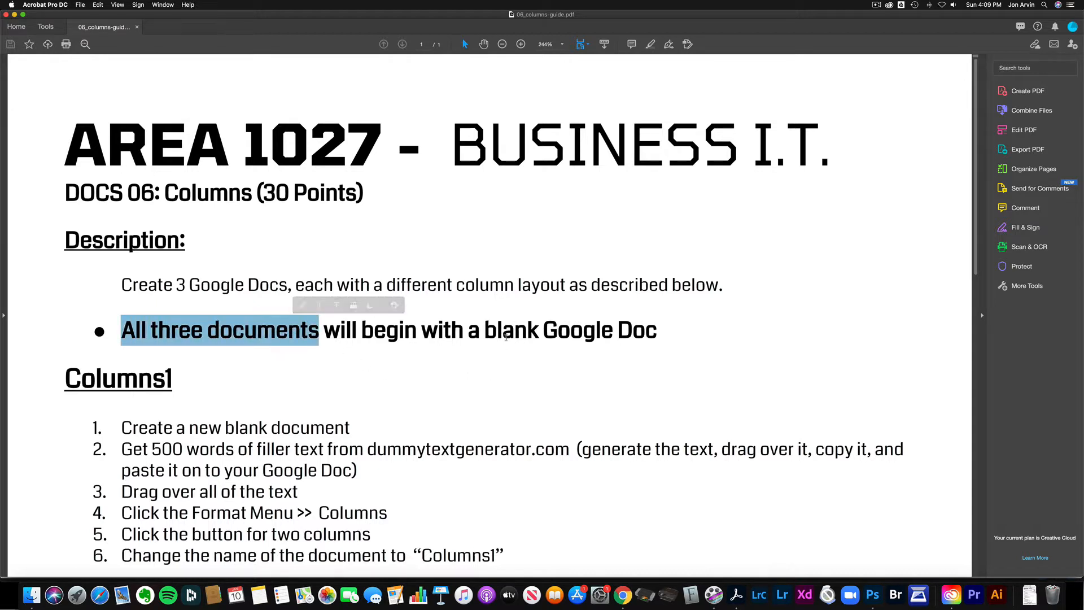
drag(480, 332, 657, 339)
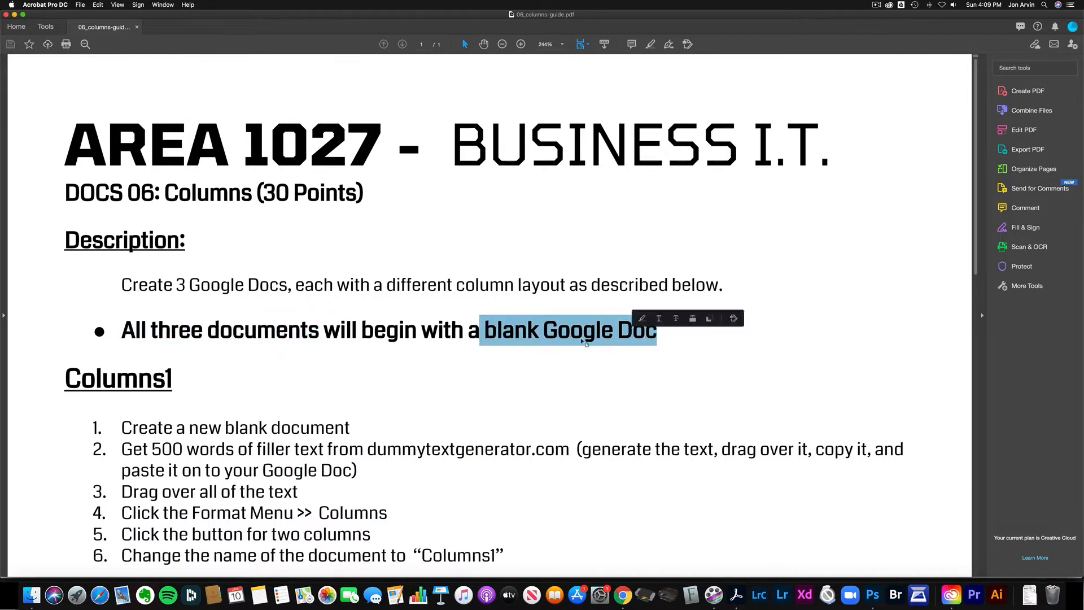
scroll(388, 380, down, 5)
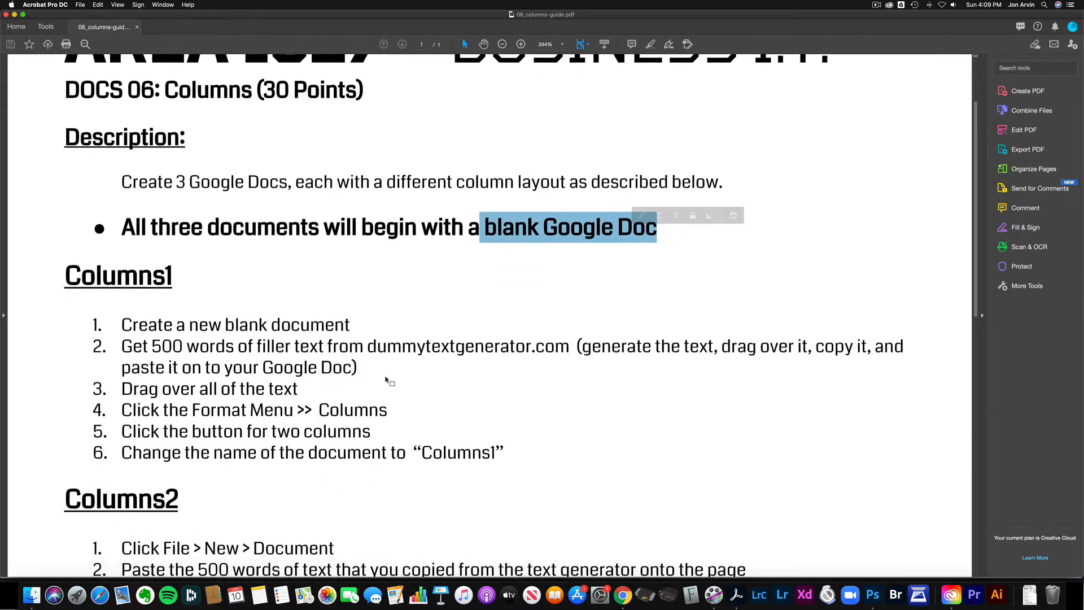
scroll(381, 375, down, 1)
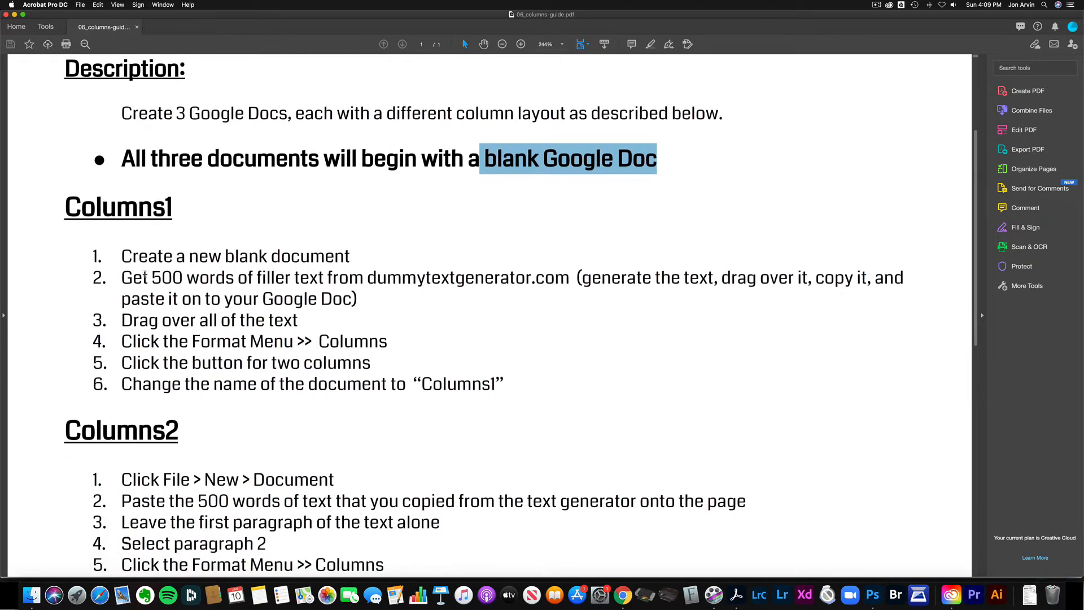
drag(149, 278, 230, 278)
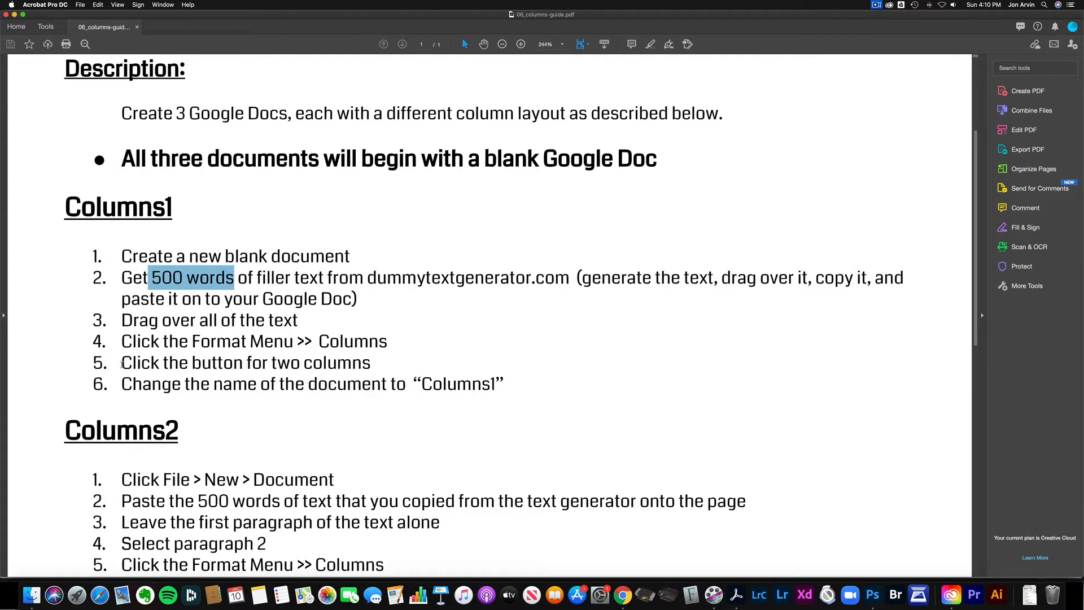
drag(121, 365, 387, 385)
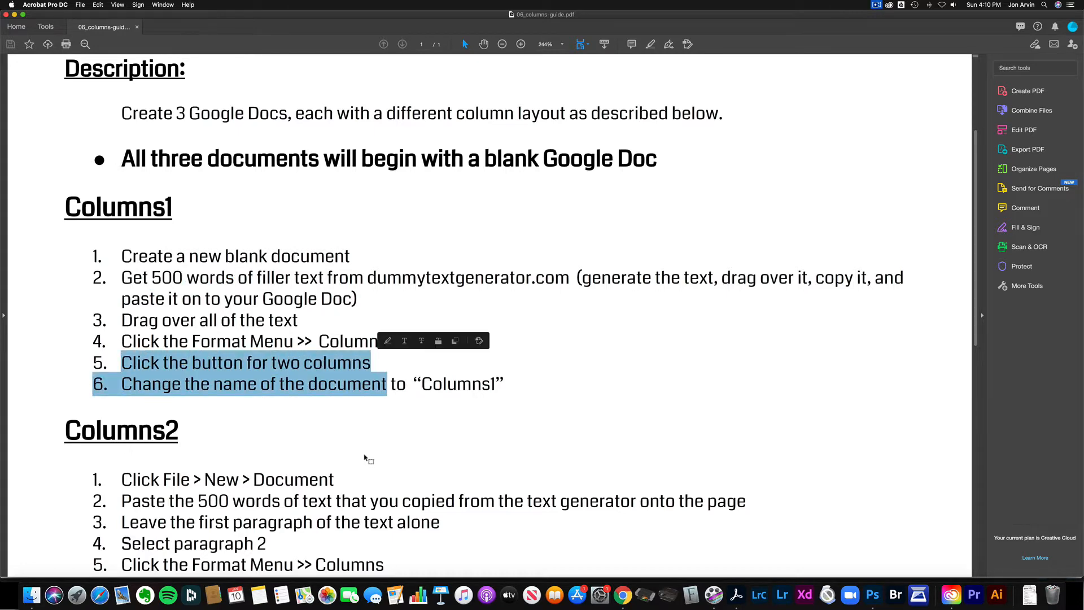
Step: Read through the Columns2 and Columns3 instructions in the guide, and return to the Columns1 section
scroll(364, 457, down, 8)
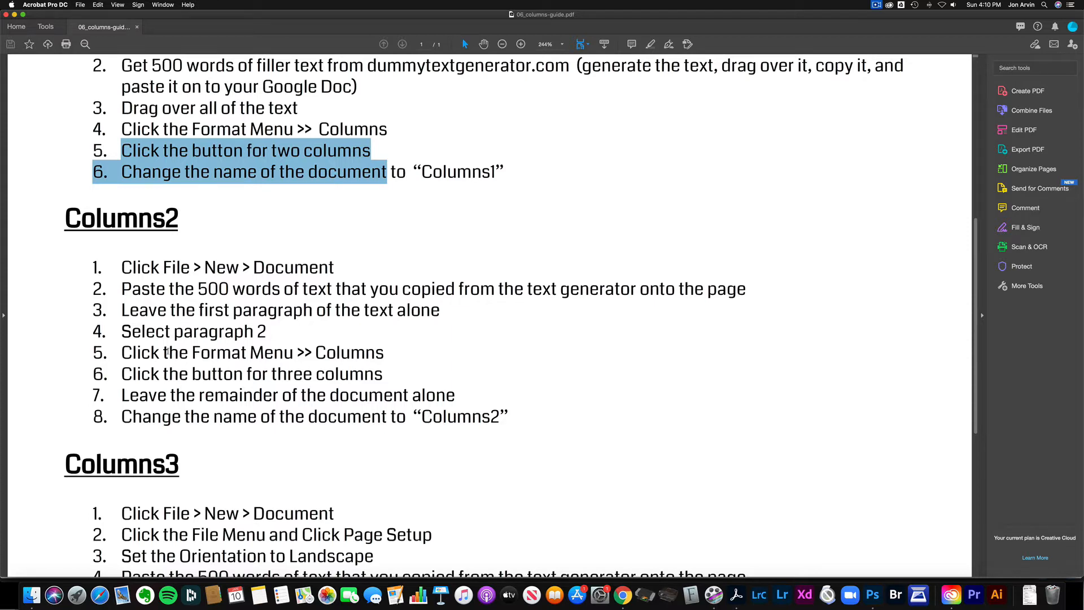
scroll(201, 452, down, 5)
scroll(202, 452, down, 2)
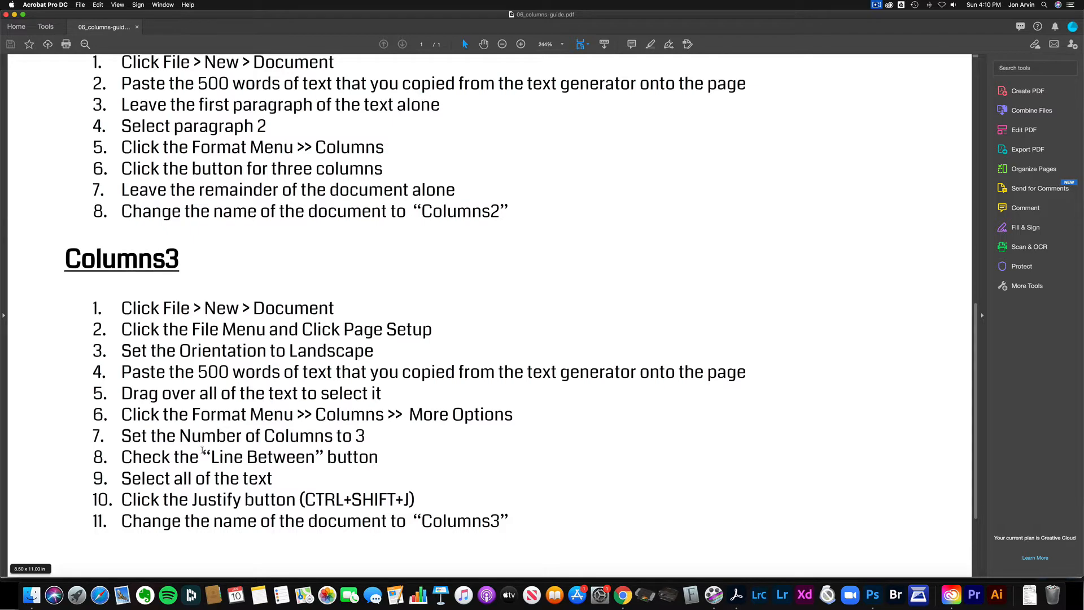
scroll(202, 450, up, 10)
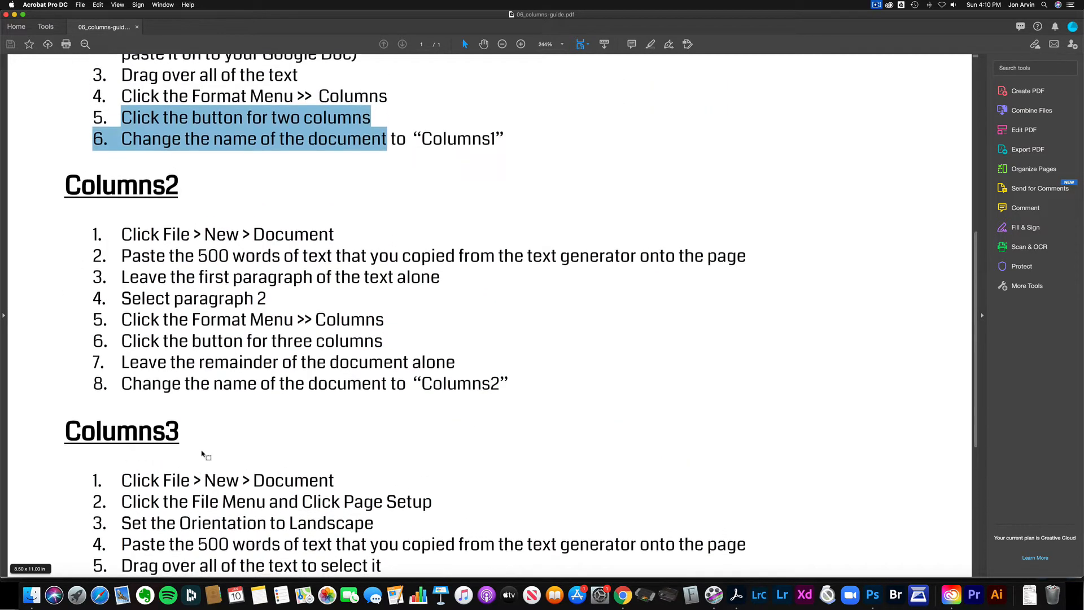
scroll(202, 450, up, 4)
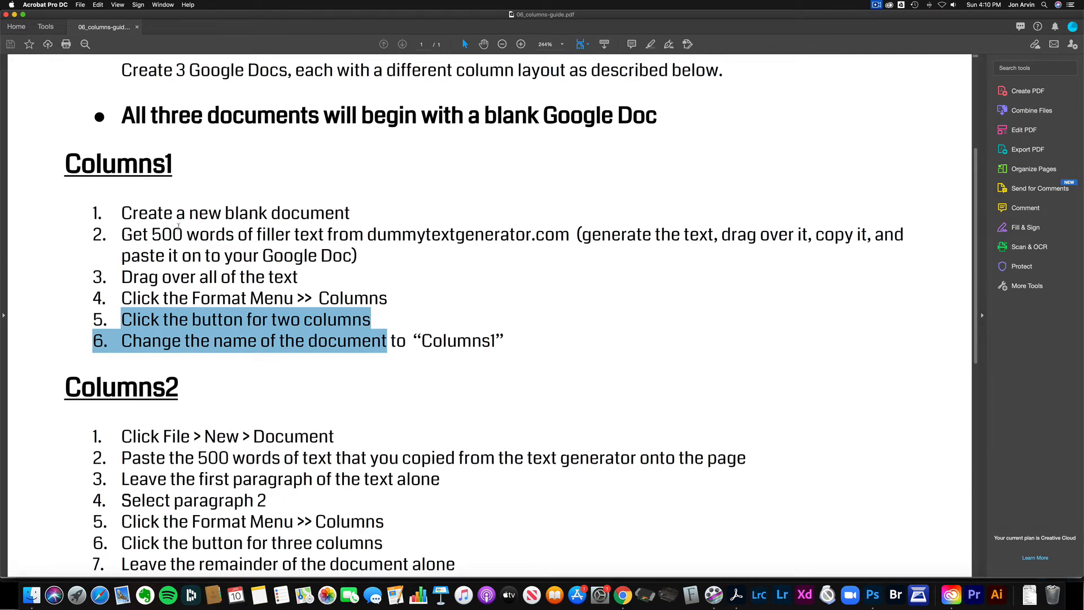
scroll(178, 226, up, 3)
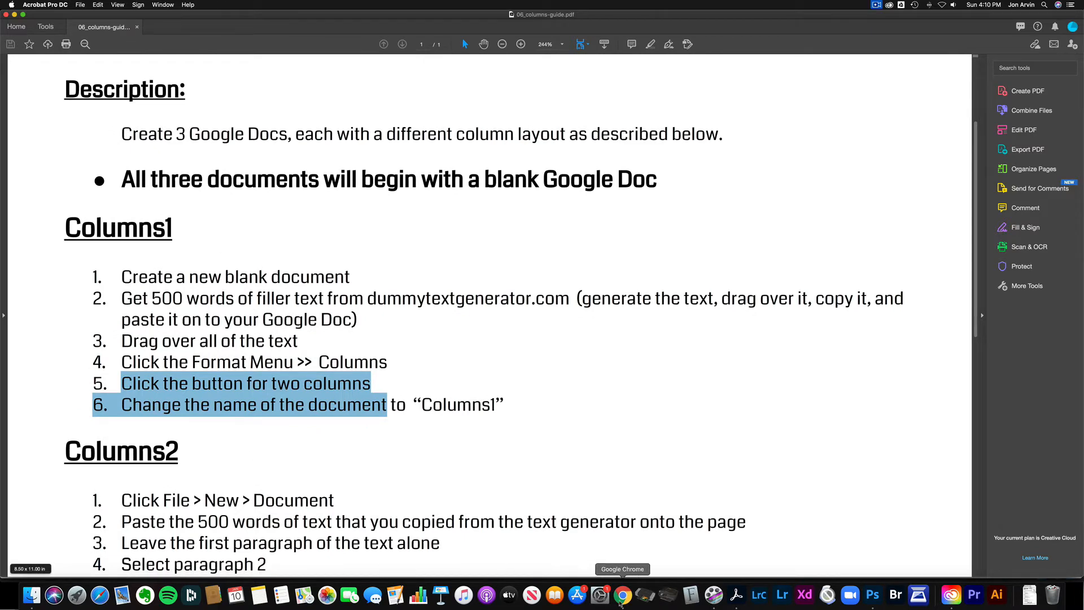
Step: Switch to Chrome and create a new blank Google Docs document from My Drive
click(623, 594)
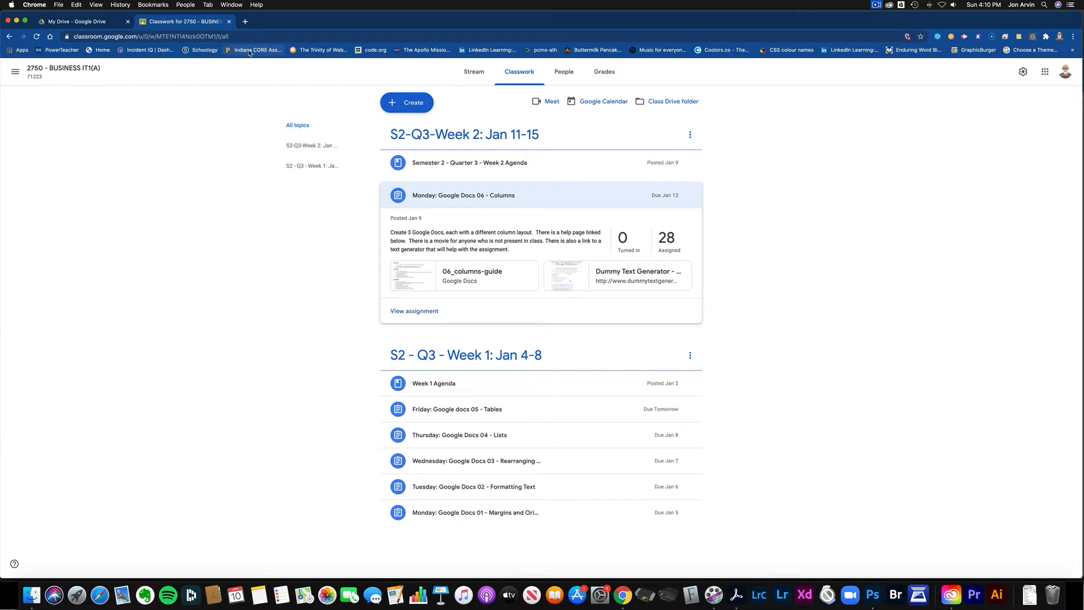
click(81, 25)
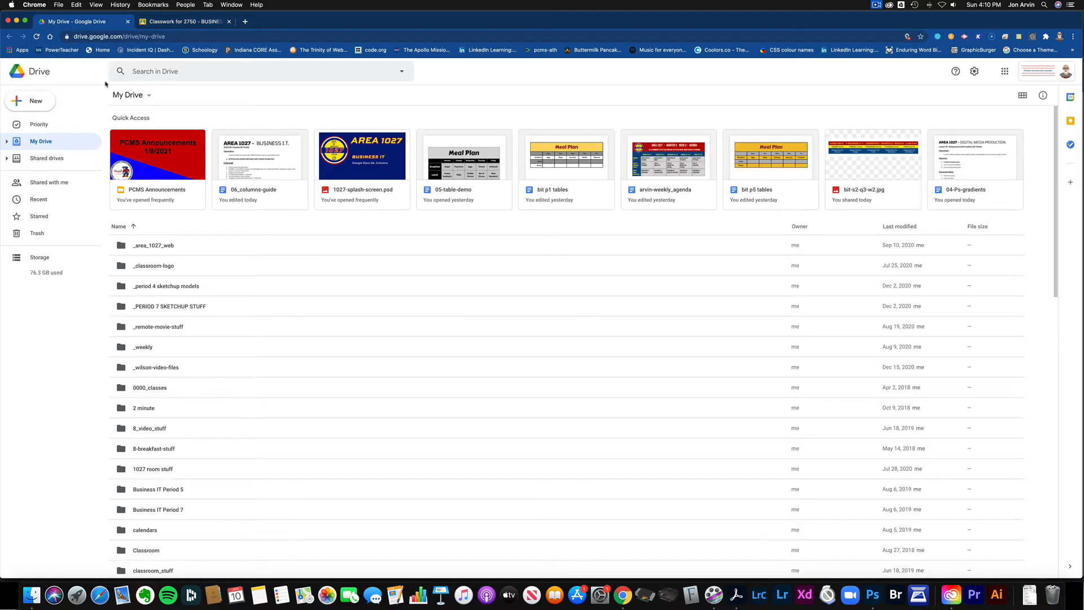
click(35, 101)
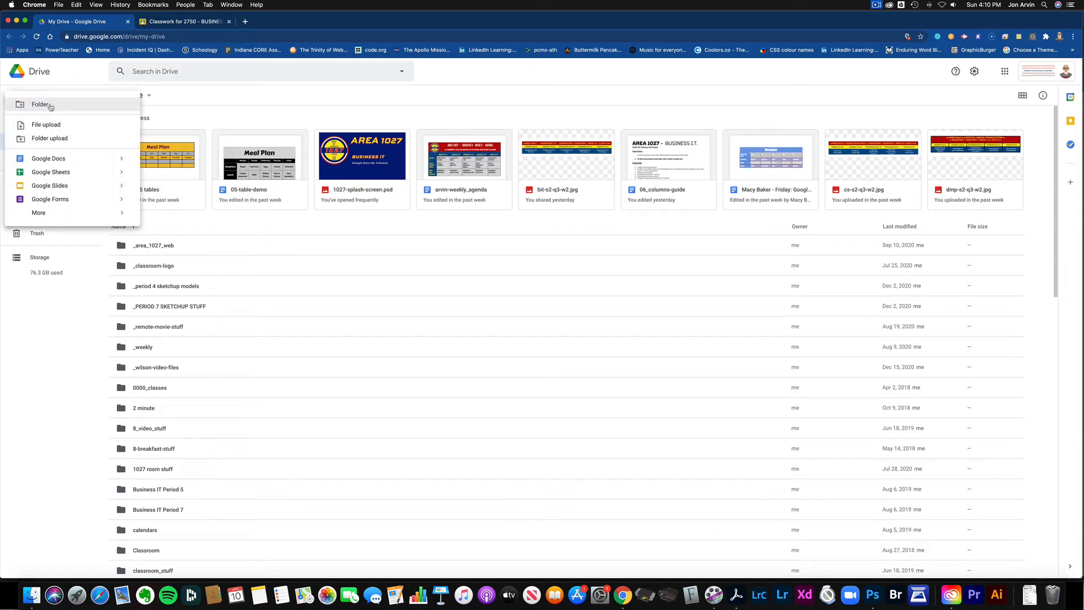
mouse_move(126, 159)
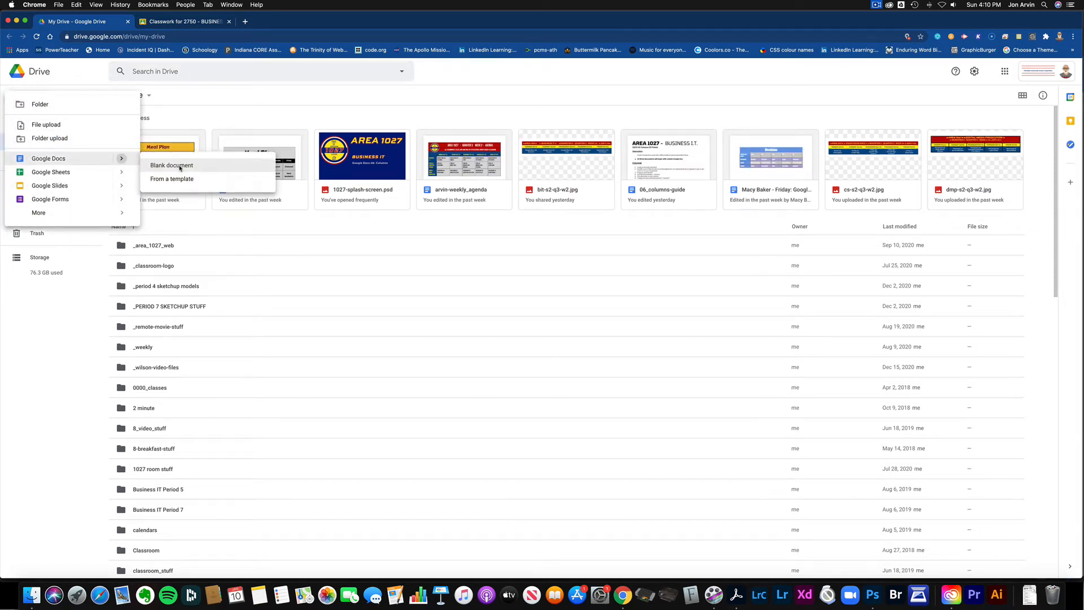
click(180, 167)
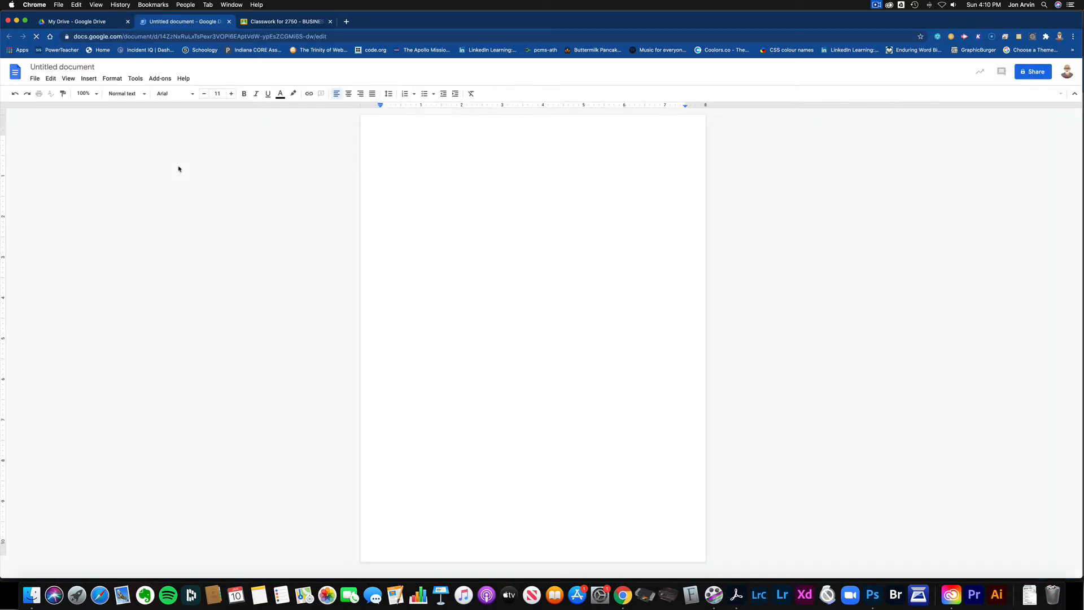
Step: Open the Dummy Text Generator linked in the Classroom assignment and generate 500 'Lorem Ipsum' words in 3 paragraphs
click(276, 23)
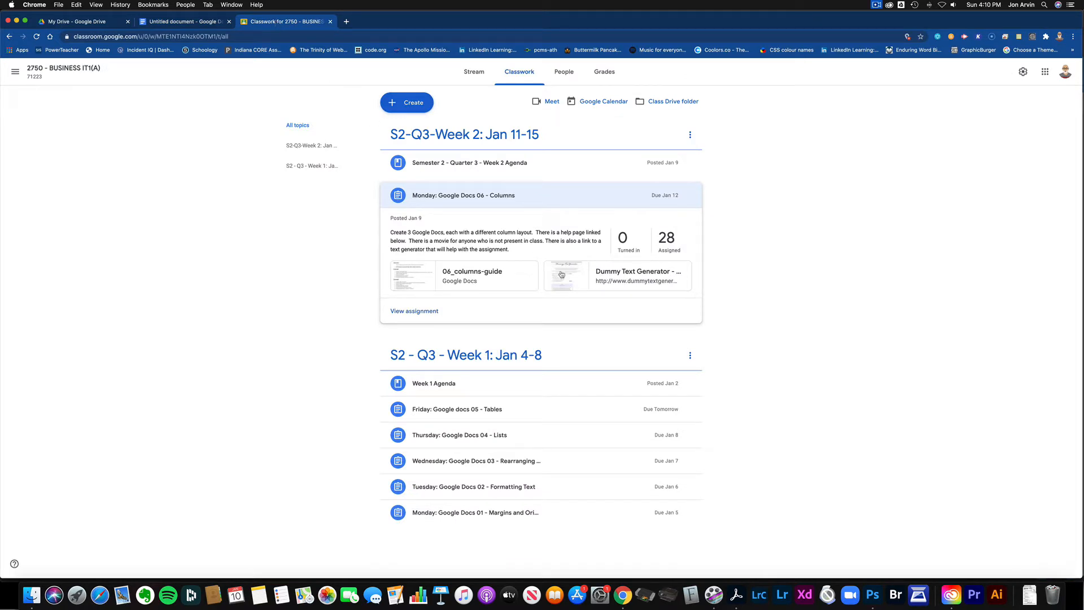
click(622, 283)
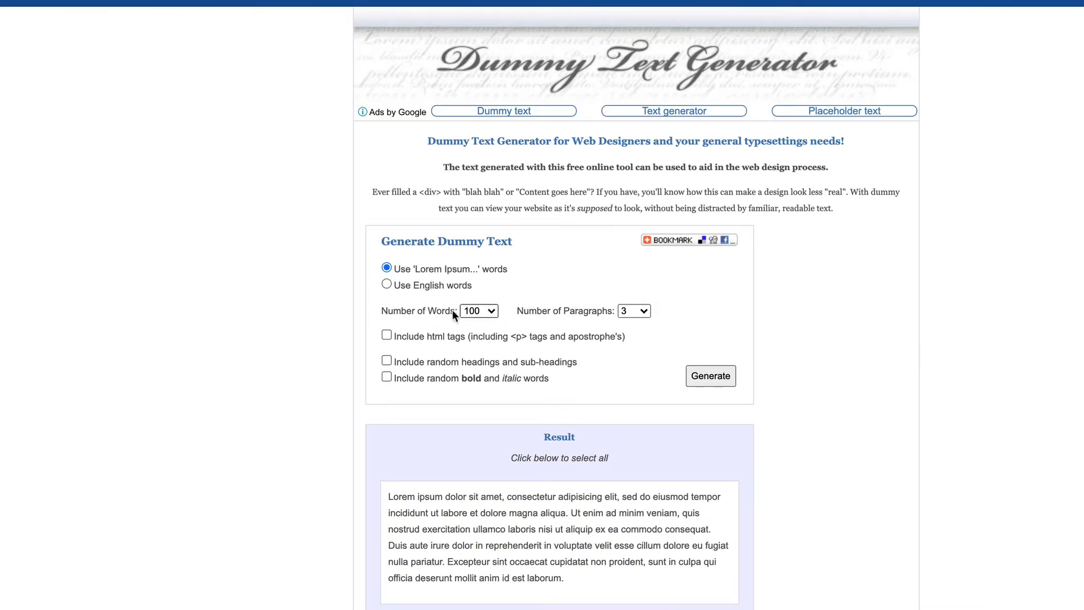
click(423, 287)
click(421, 270)
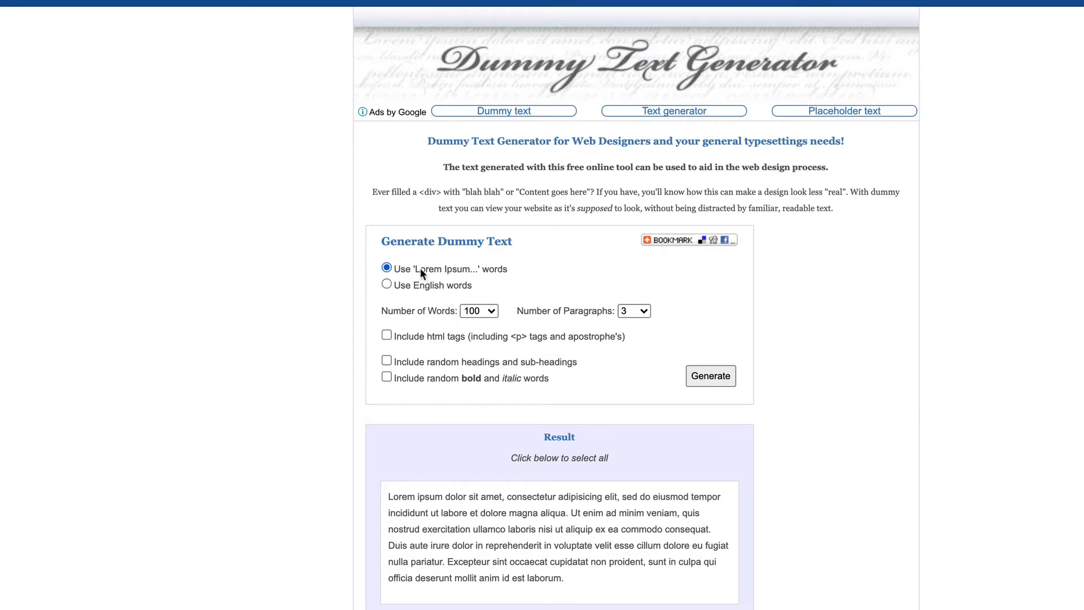
click(488, 312)
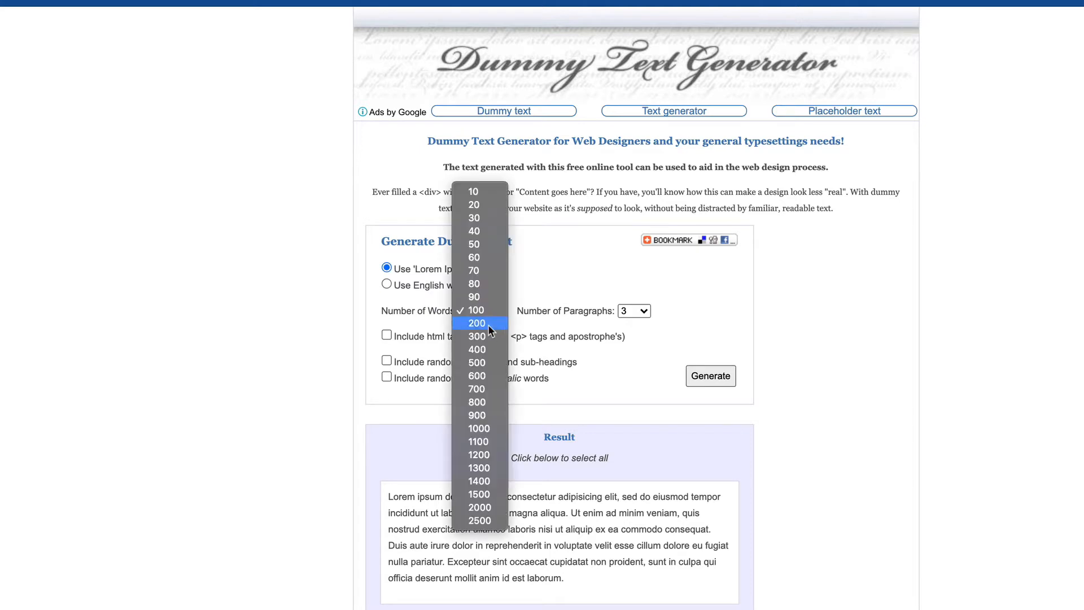
click(479, 364)
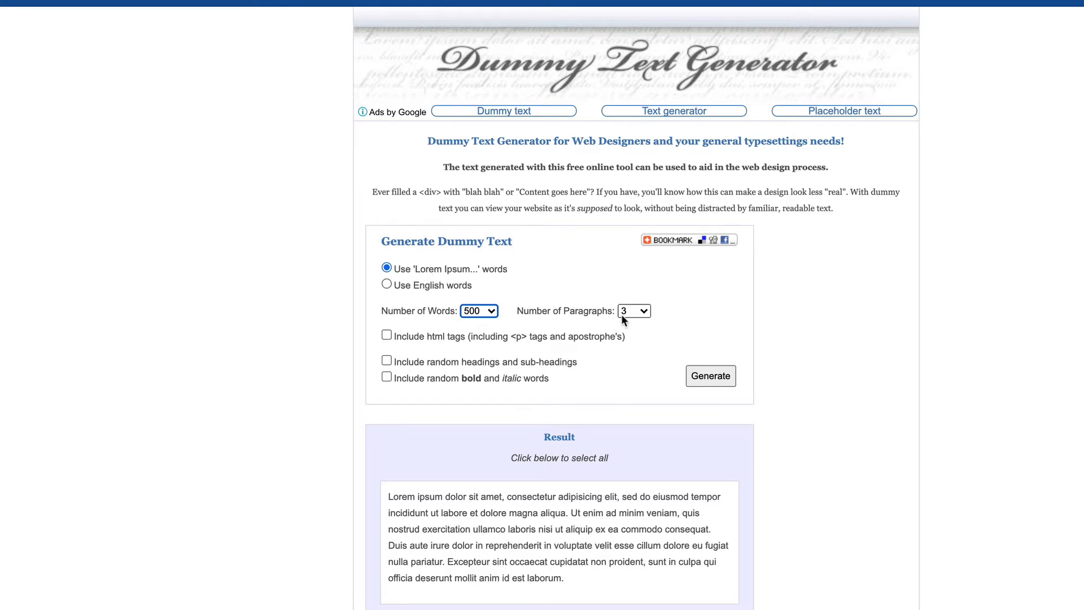
click(728, 384)
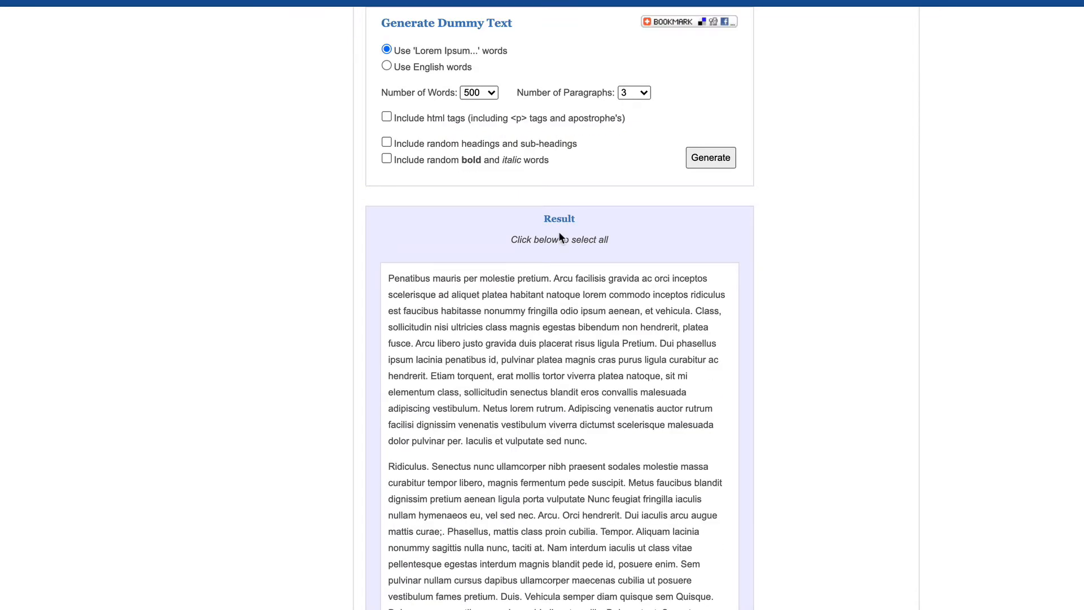
Step: Copy all of the generated filler text and paste it into the blank Google Docs document
drag(388, 276, 706, 609)
key(ctrl+c)
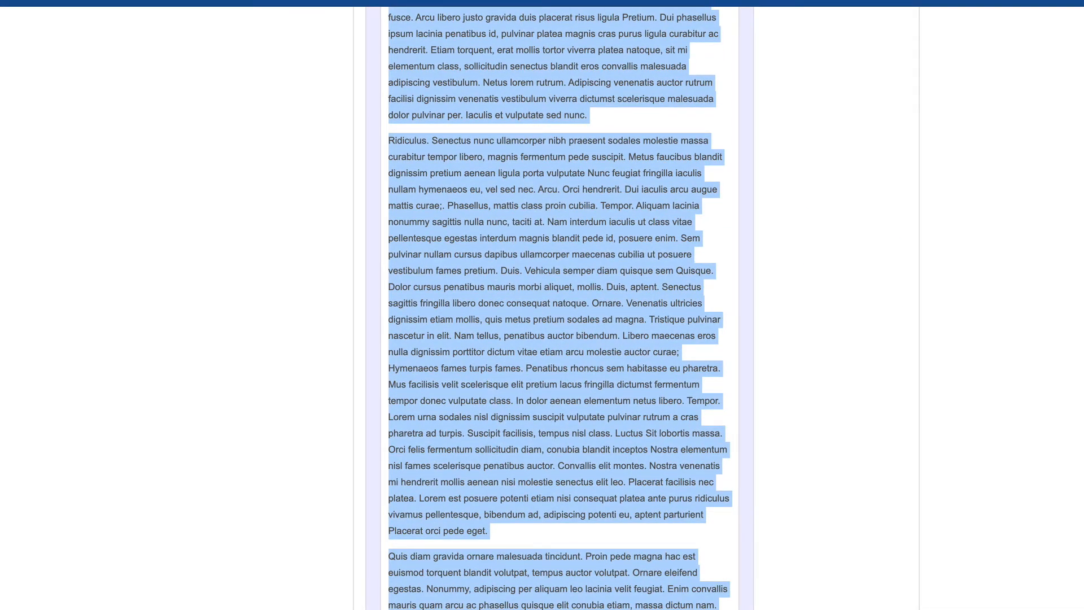
click(229, 4)
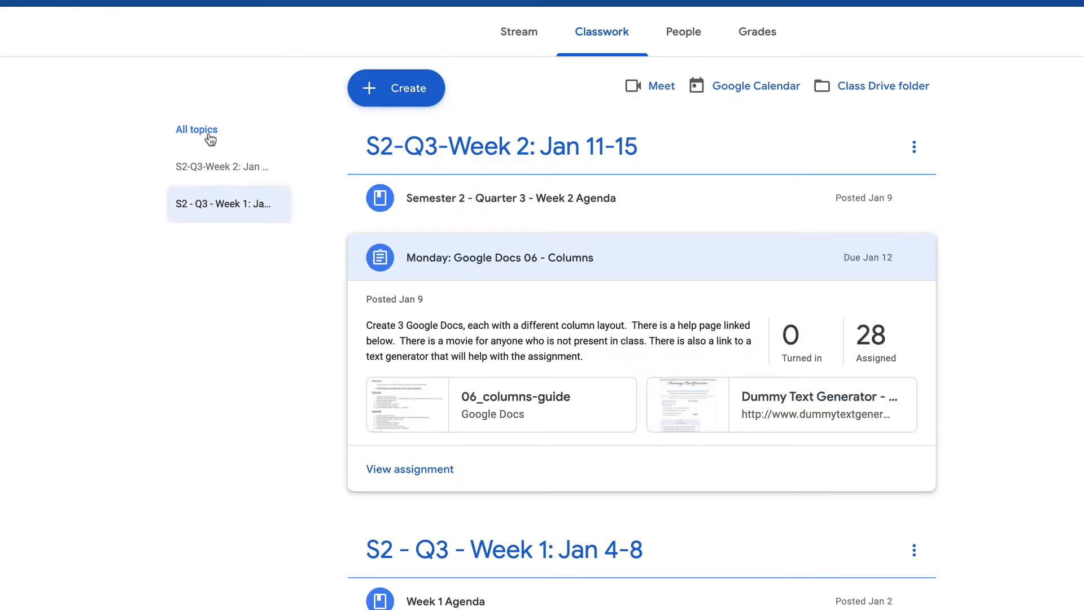
key(ctrl+shift+Tab)
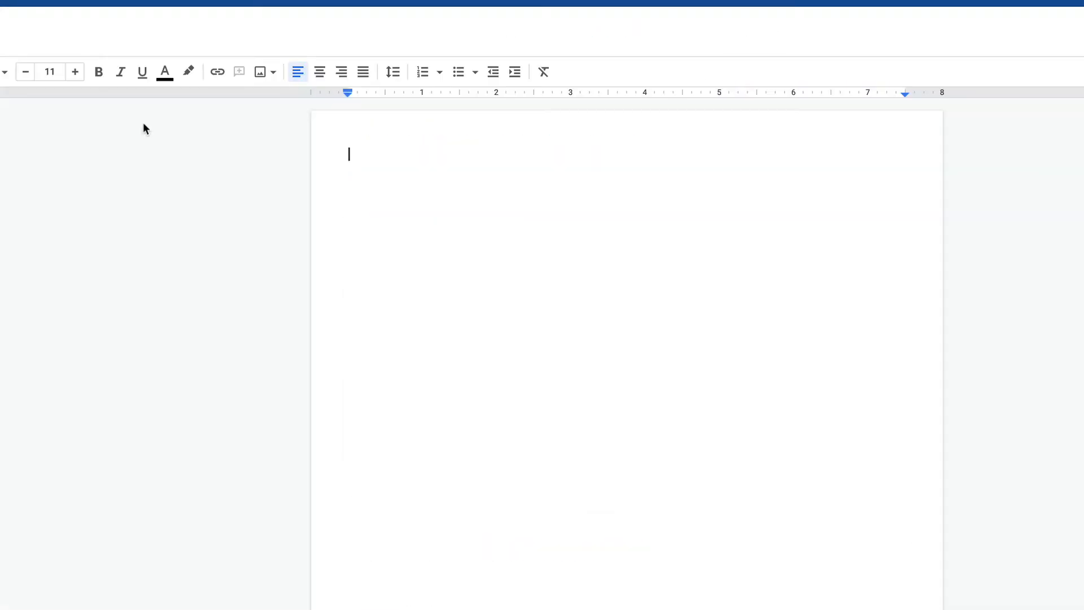
key(ctrl+v)
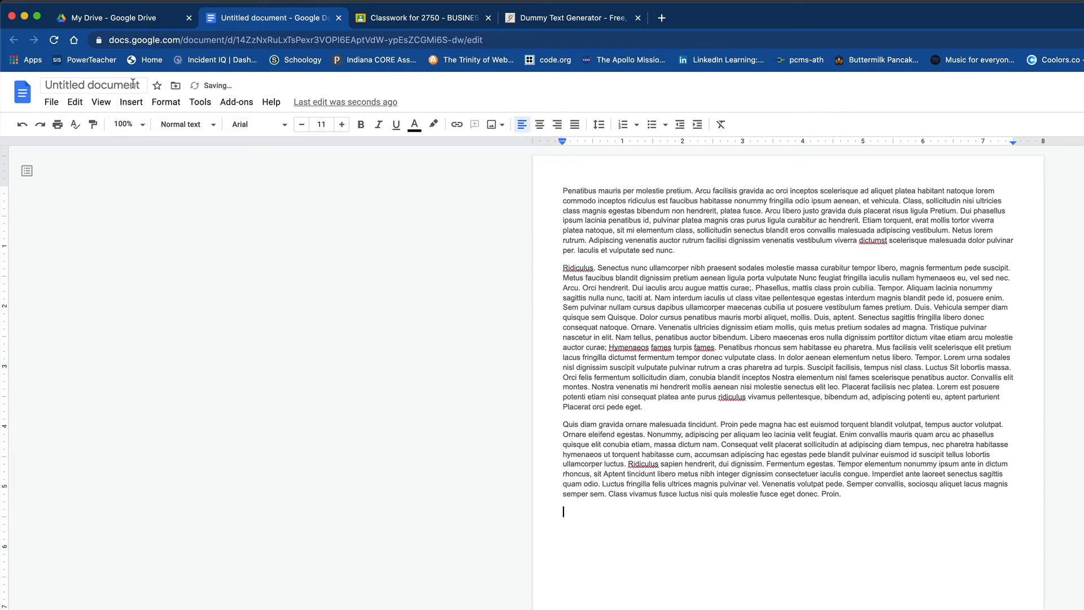
Step: Rename the document as columns1
click(139, 85)
double_click(139, 85)
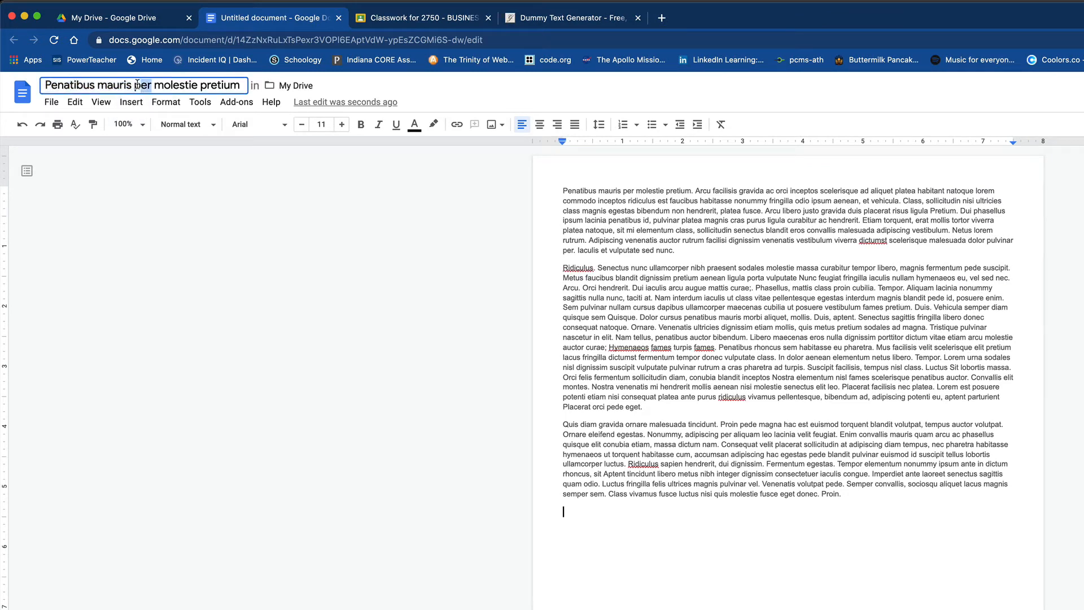
click(90, 85)
triple_click(90, 86)
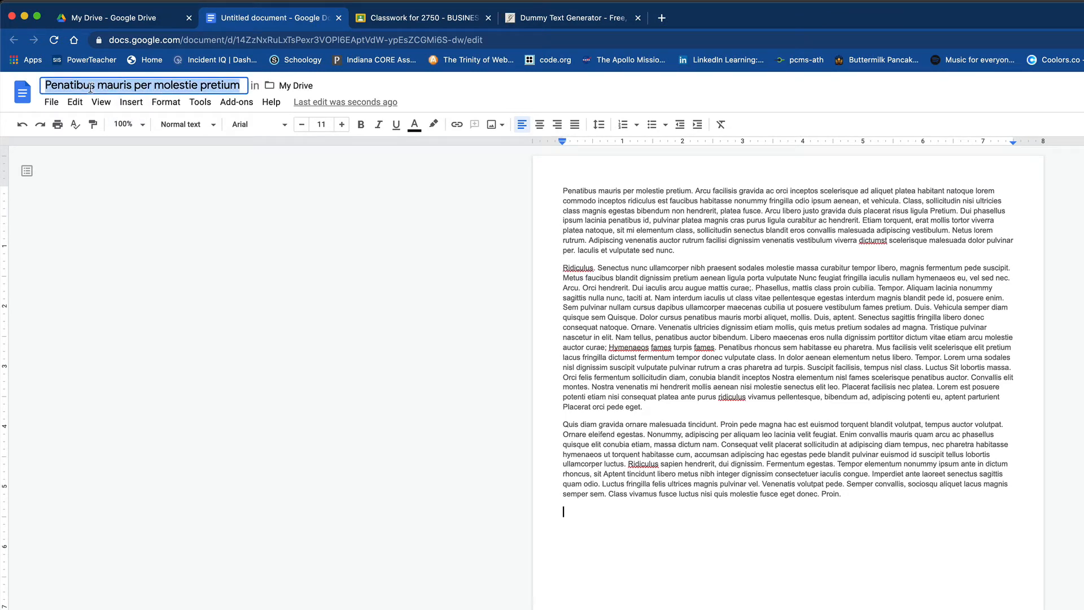
text(colum)
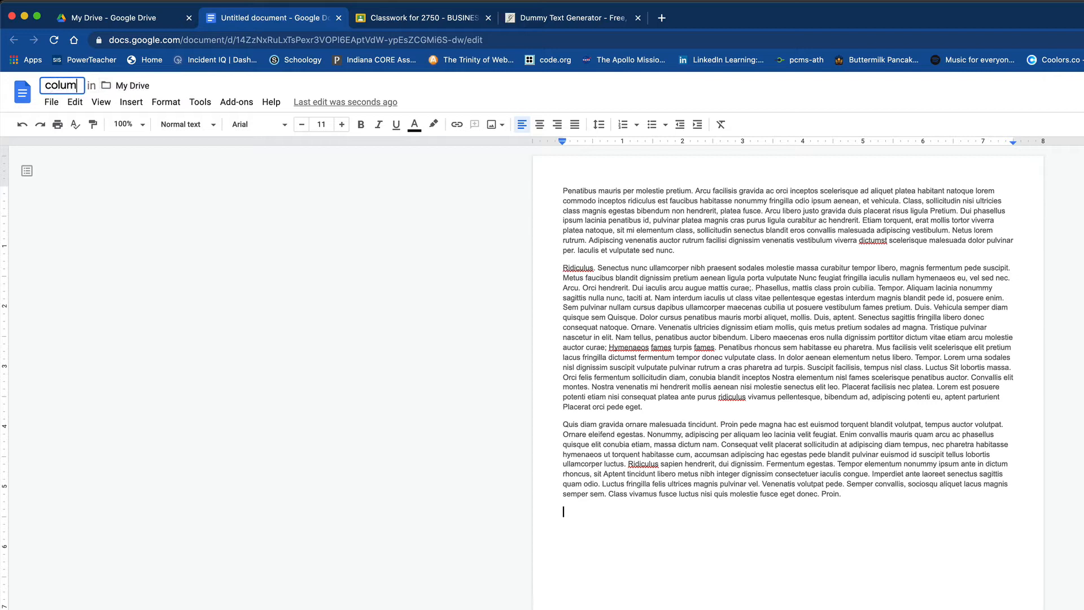
text(s1)
key(Return)
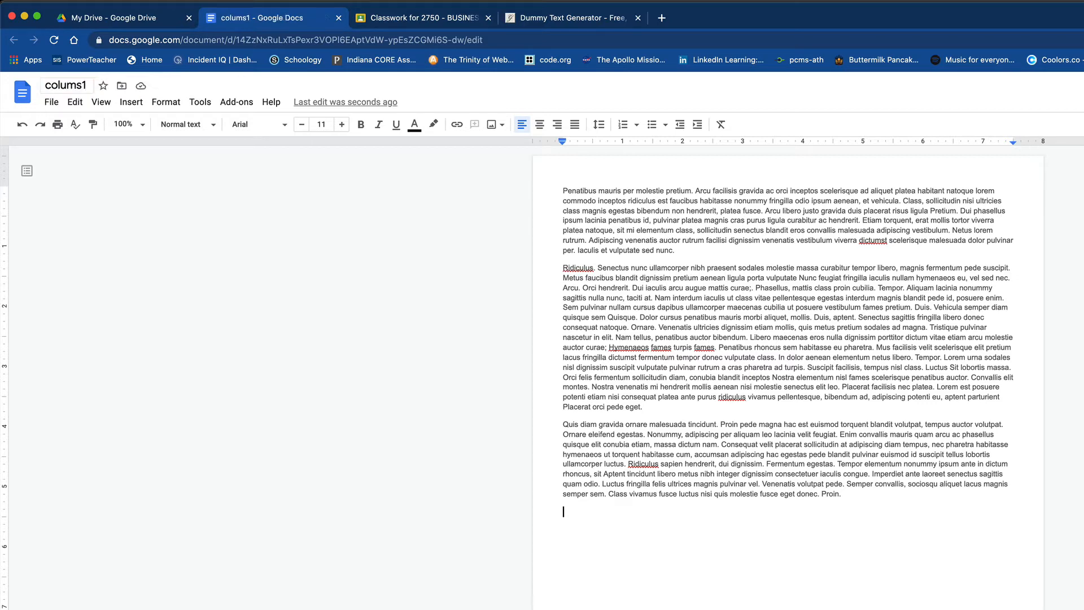
click(77, 88)
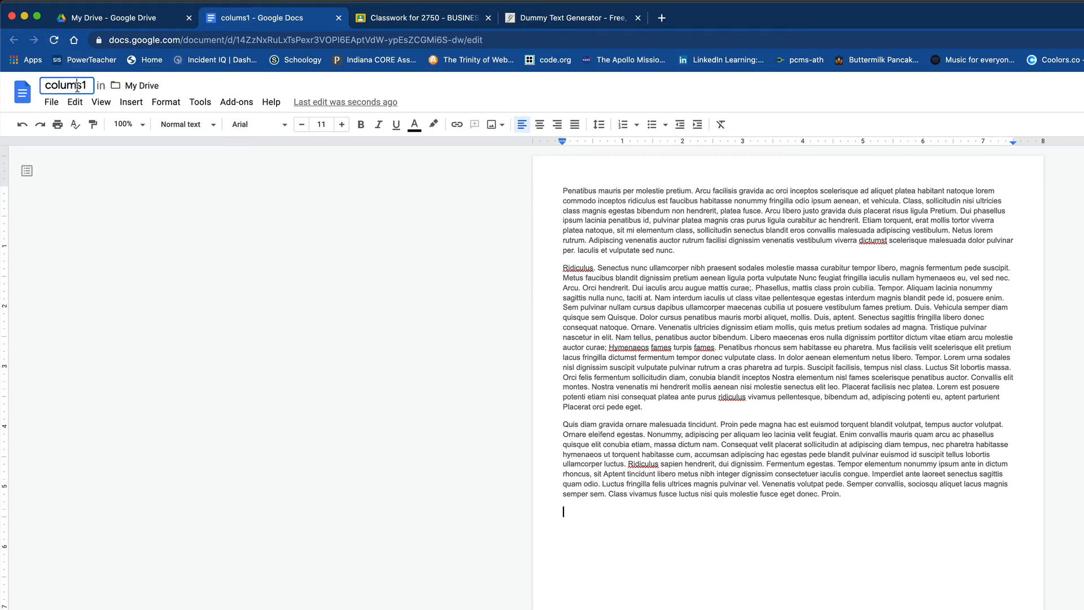
text(n)
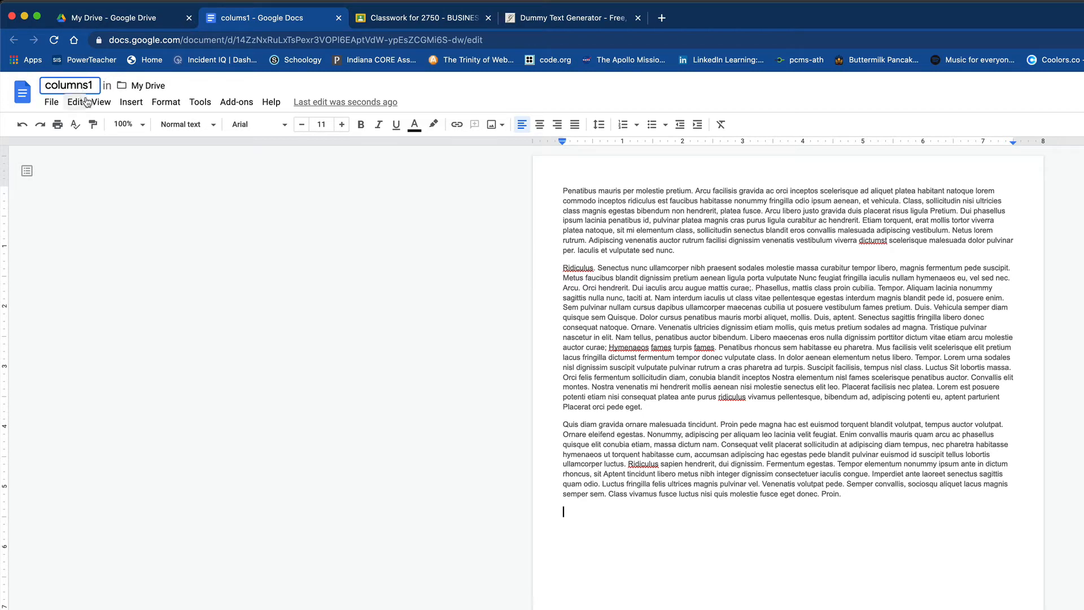
key(Return)
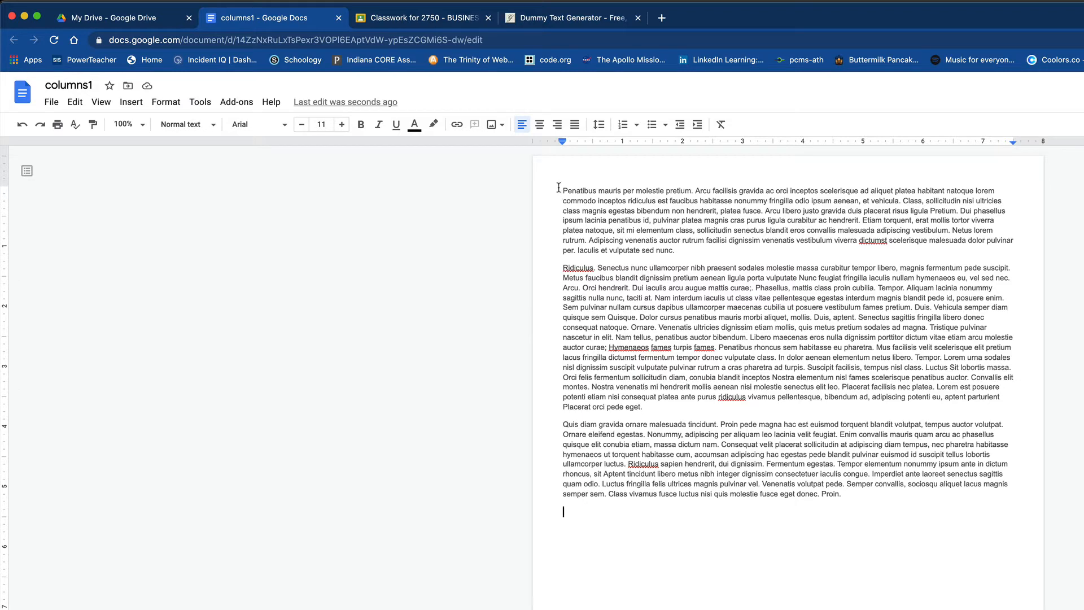
Step: Copy the three filler paragraphs in columns1 and set their font size to 12
drag(563, 190, 854, 494)
key(super+c)
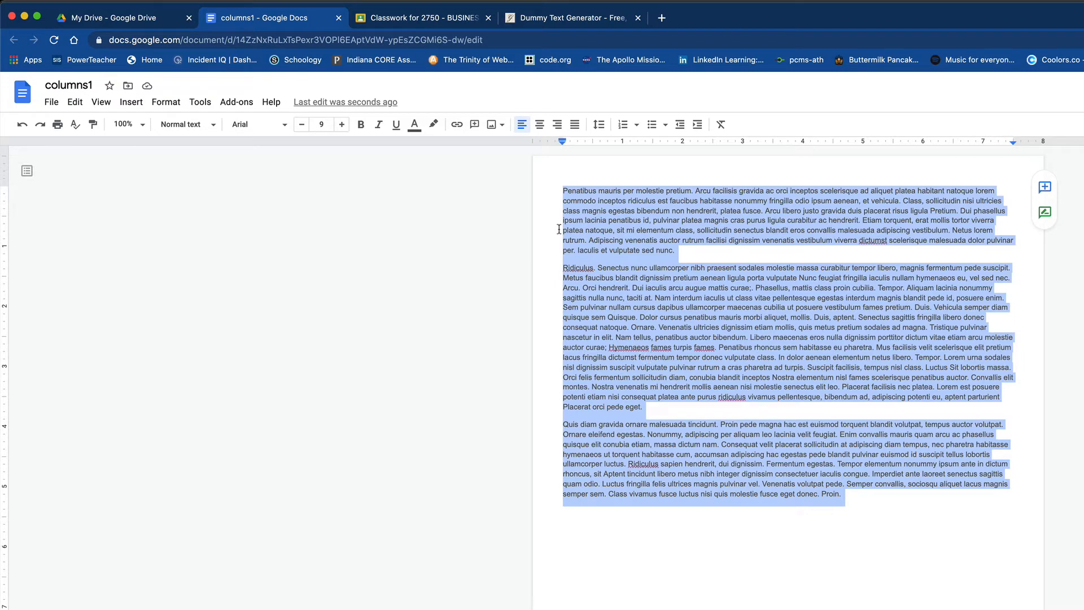
click(323, 124)
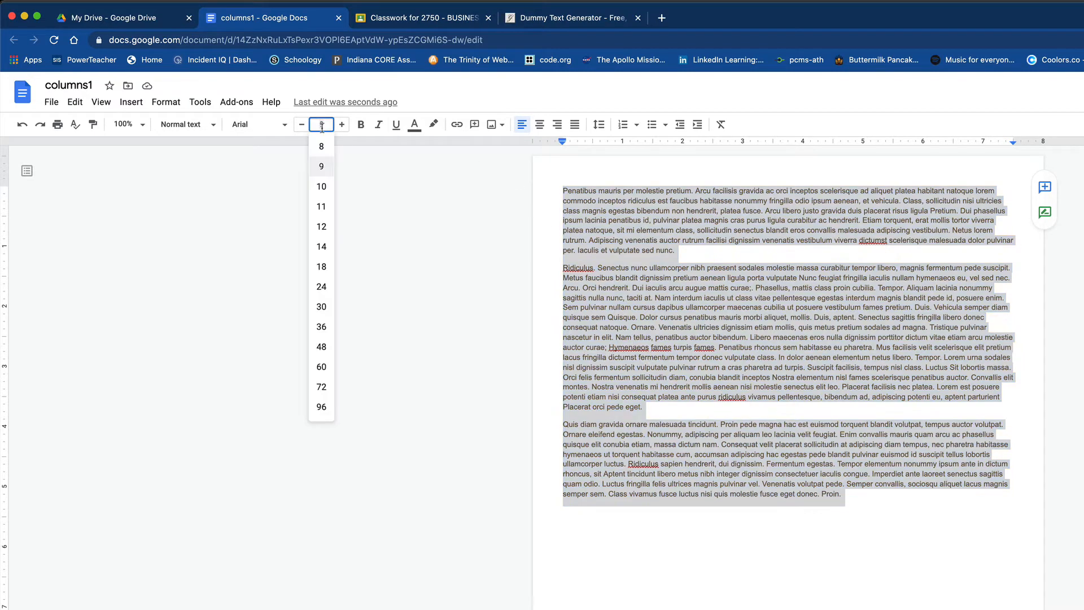
click(323, 232)
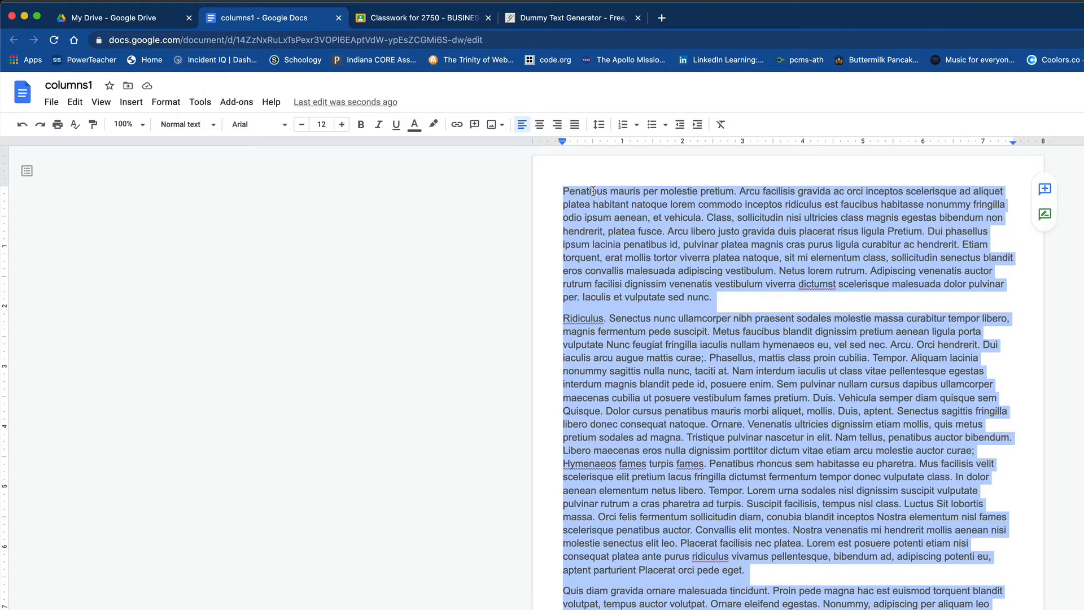
Step: Format all of the selected filler text in columns1 as two columns
click(166, 102)
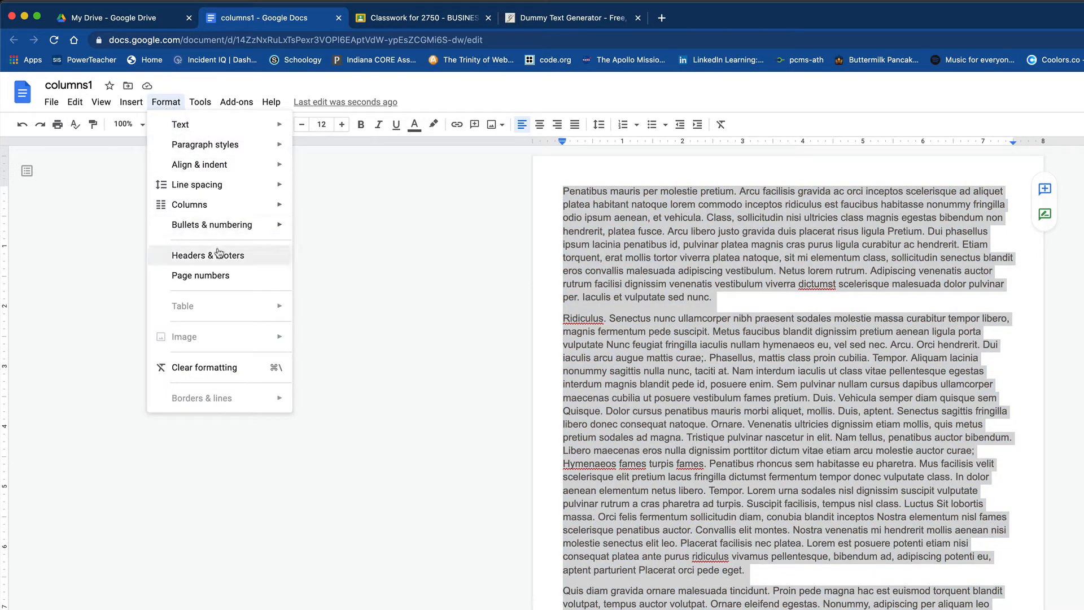
mouse_move(245, 209)
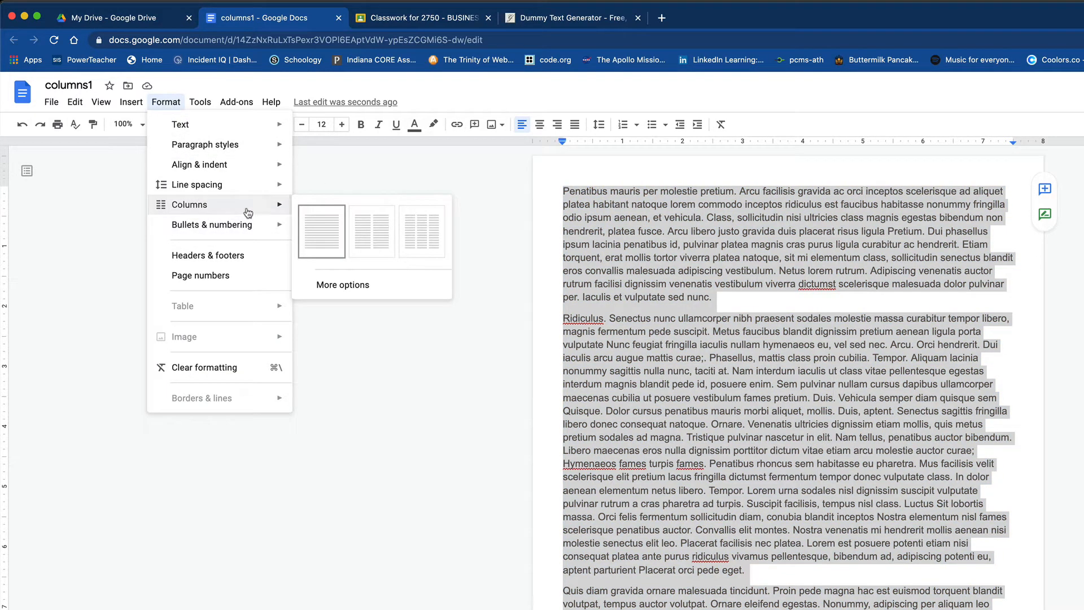
click(377, 237)
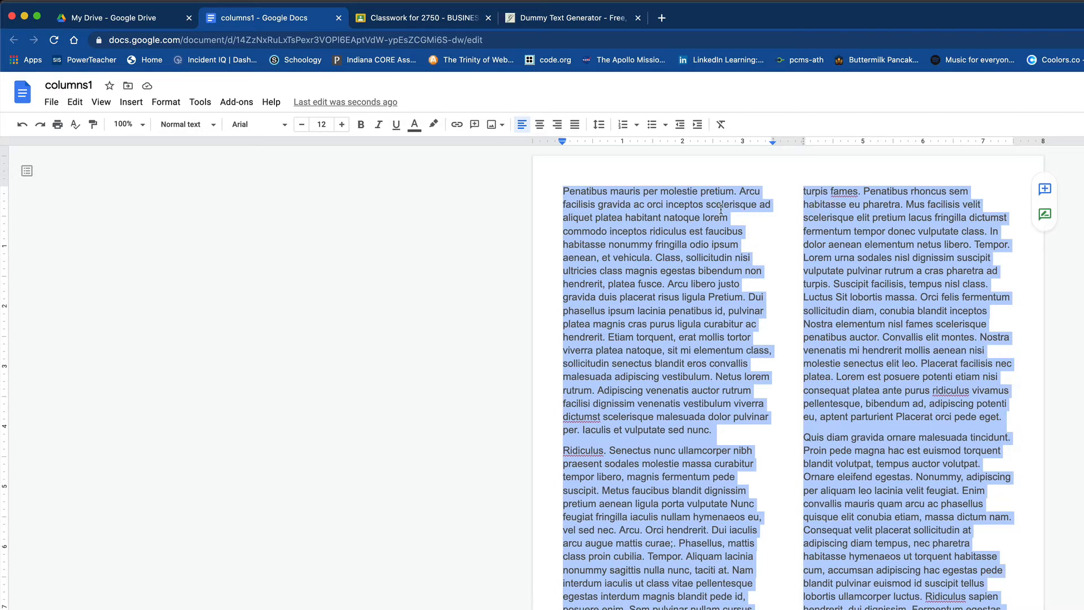
click(560, 191)
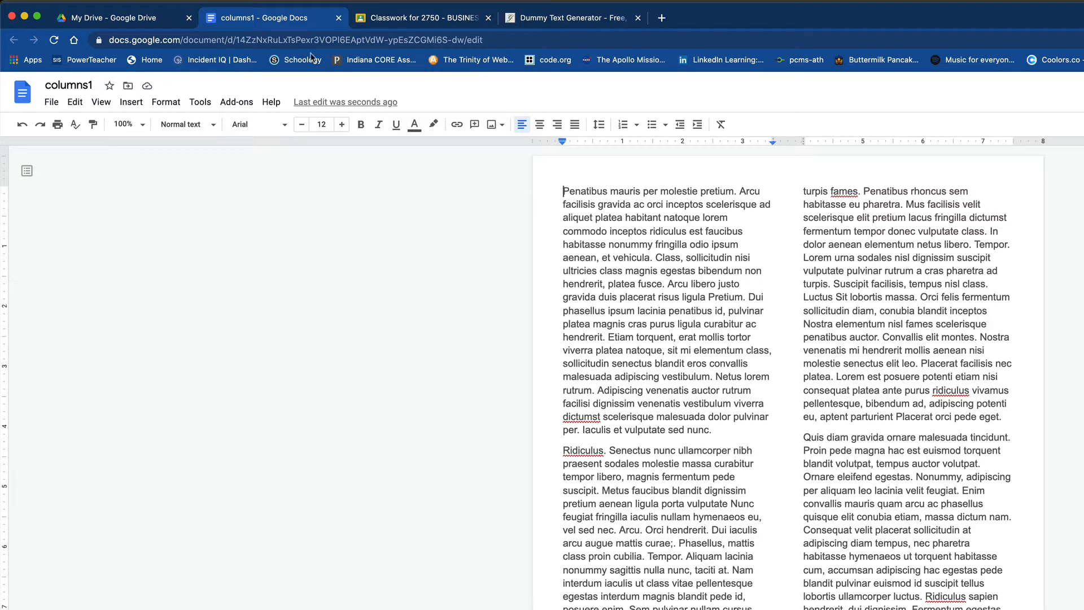
Step: Create a new blank document from columns1 and rename it as columns2
click(52, 103)
mouse_move(151, 155)
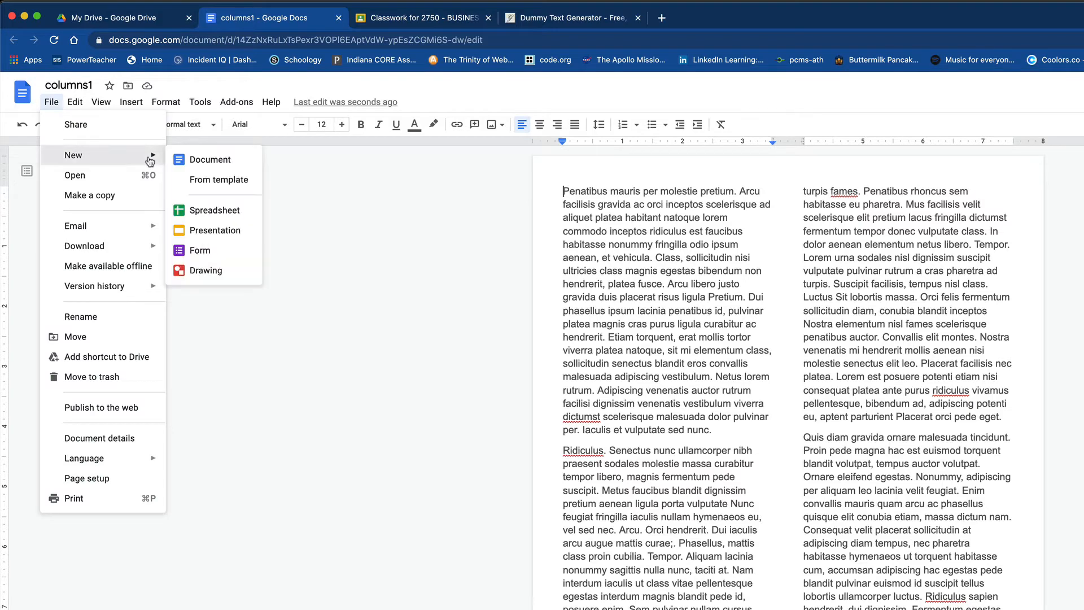
click(226, 167)
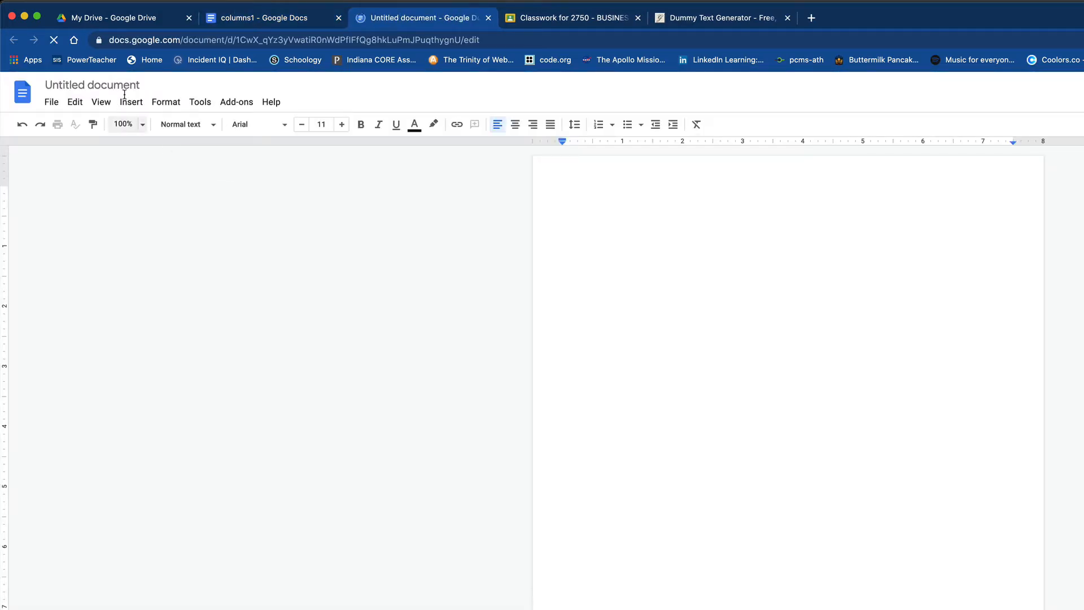
click(132, 87)
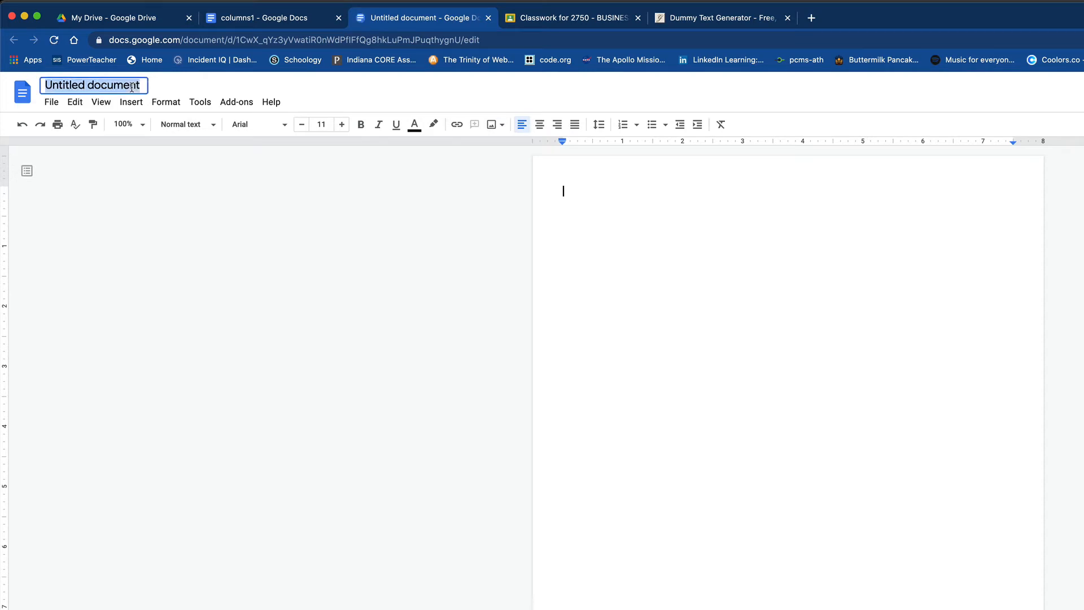
text(columns2)
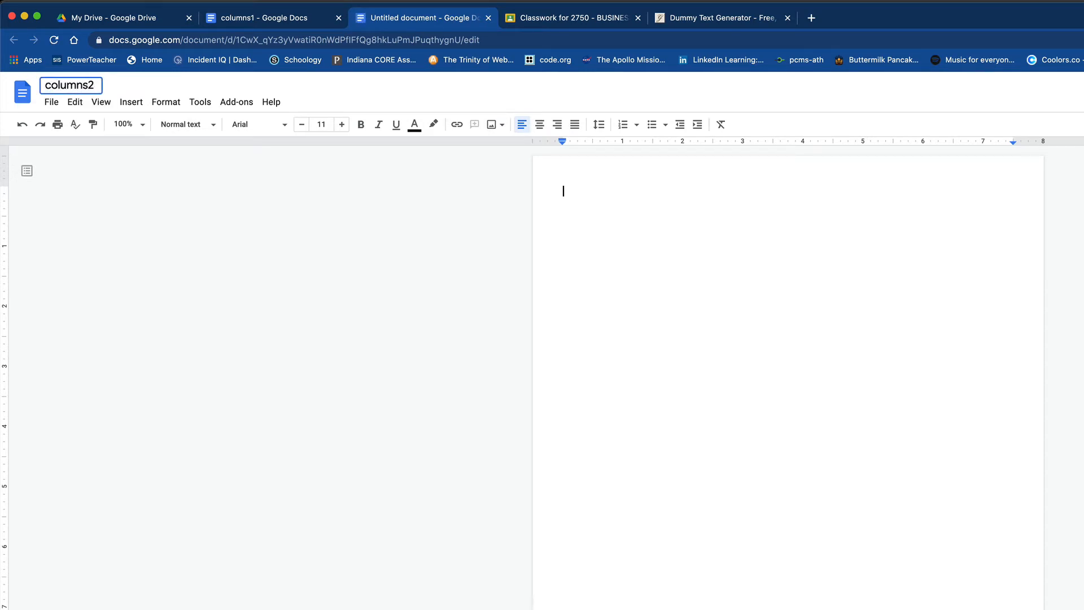
key(Return)
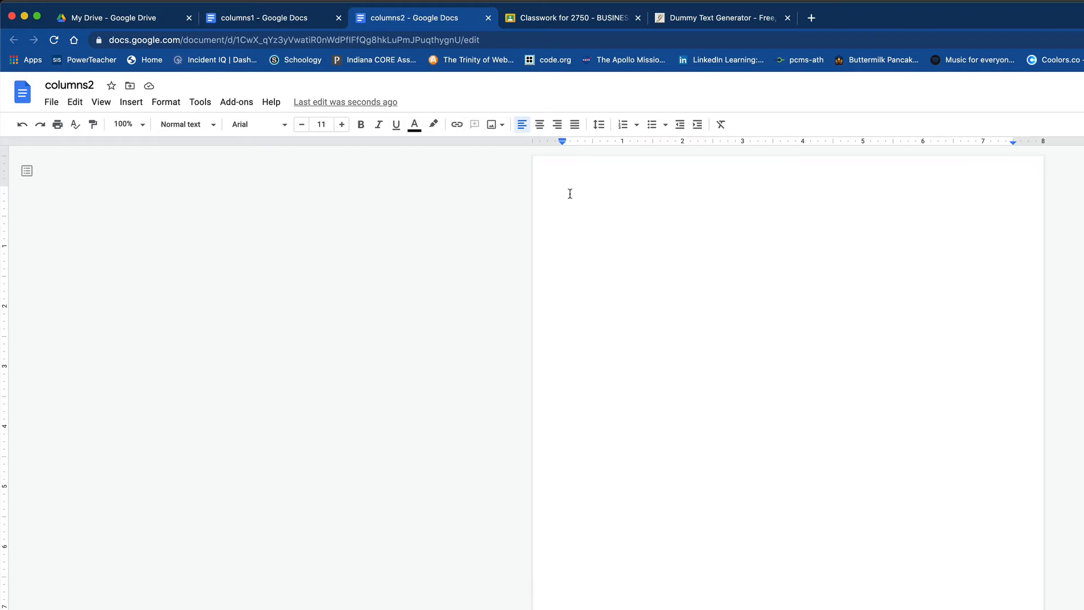
Step: Paste the copied filler text into columns2 and set all three paragraphs to font size 12
key(super+v)
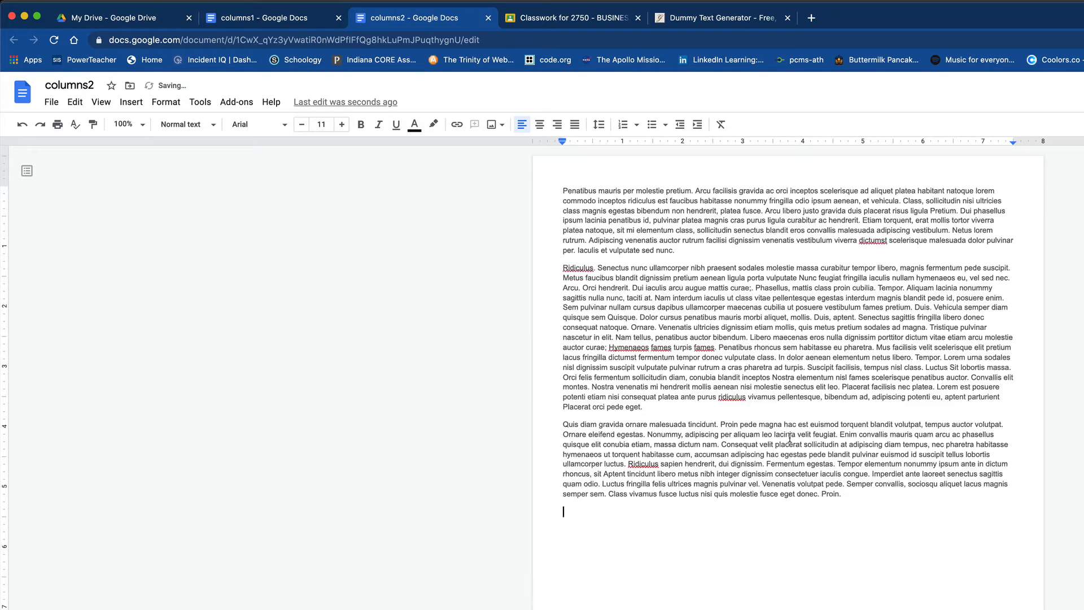
drag(842, 495, 349, 142)
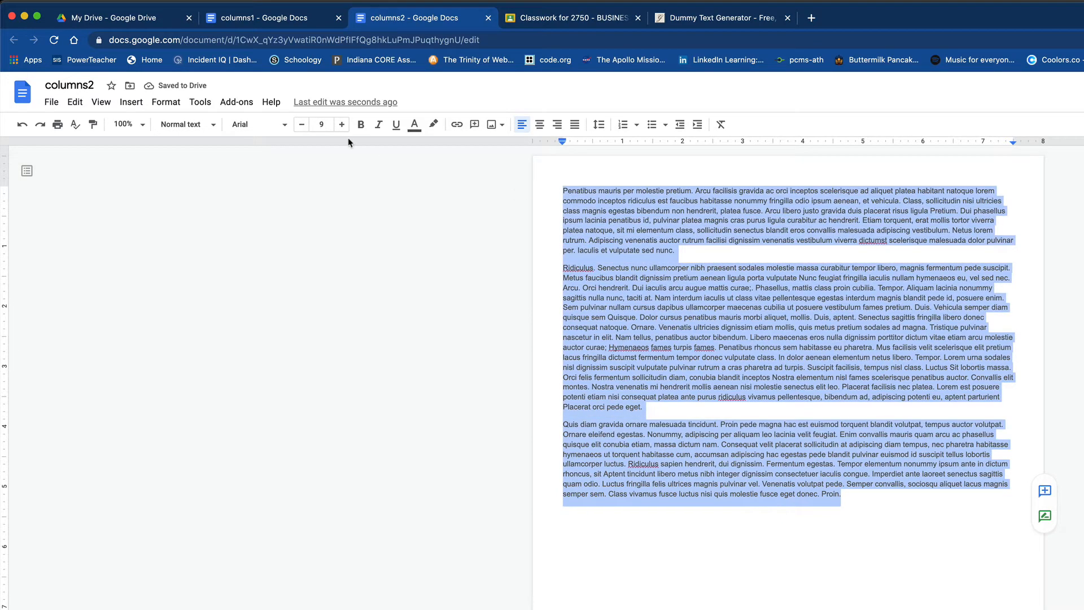
click(321, 124)
click(322, 227)
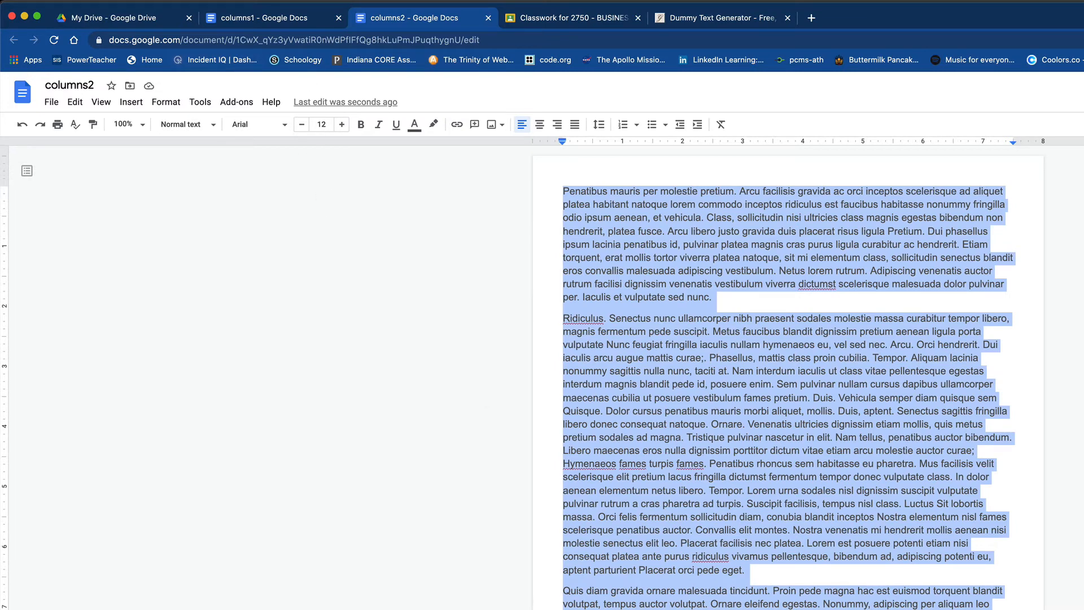
Step: Switch to 06_columns-guide.pdf and read the Columns2 instructions on which paragraph to format and how many columns to use
key(super+Tab)
scroll(517, 476, down, 10)
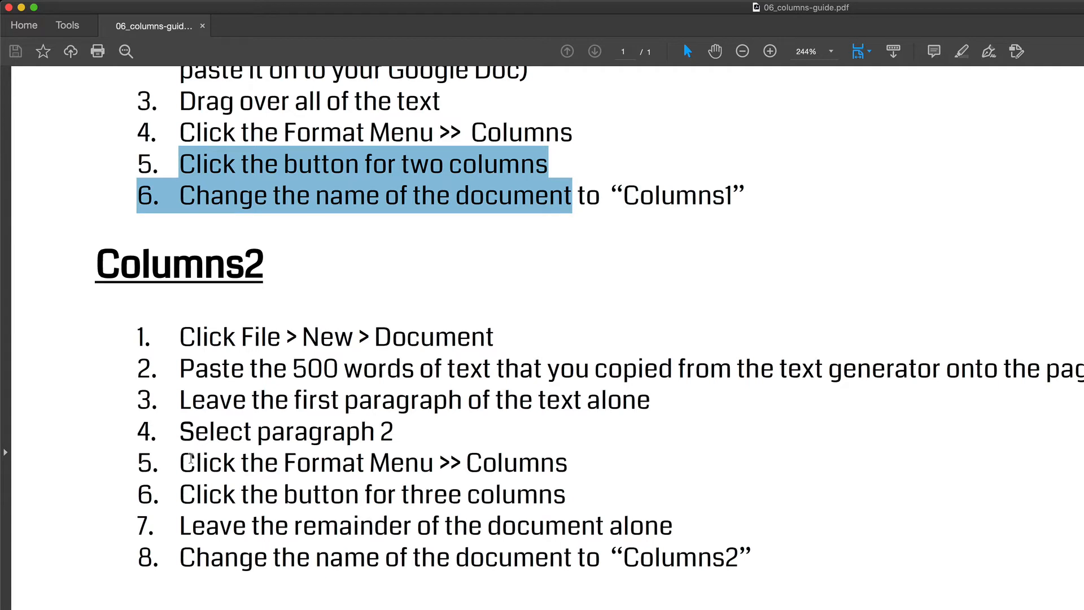
drag(192, 398, 627, 415)
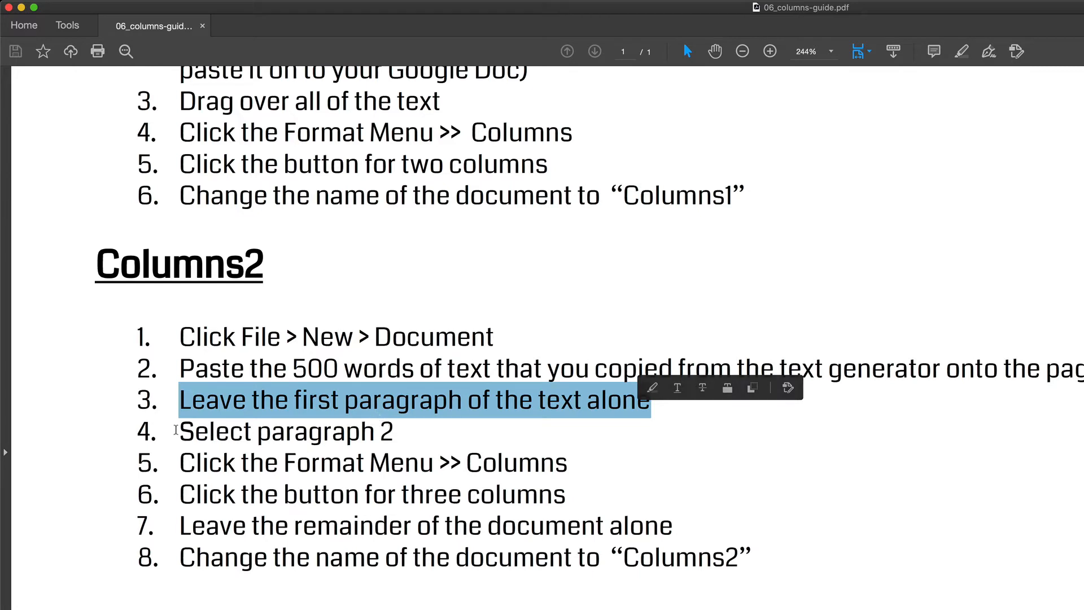
drag(176, 429, 434, 468)
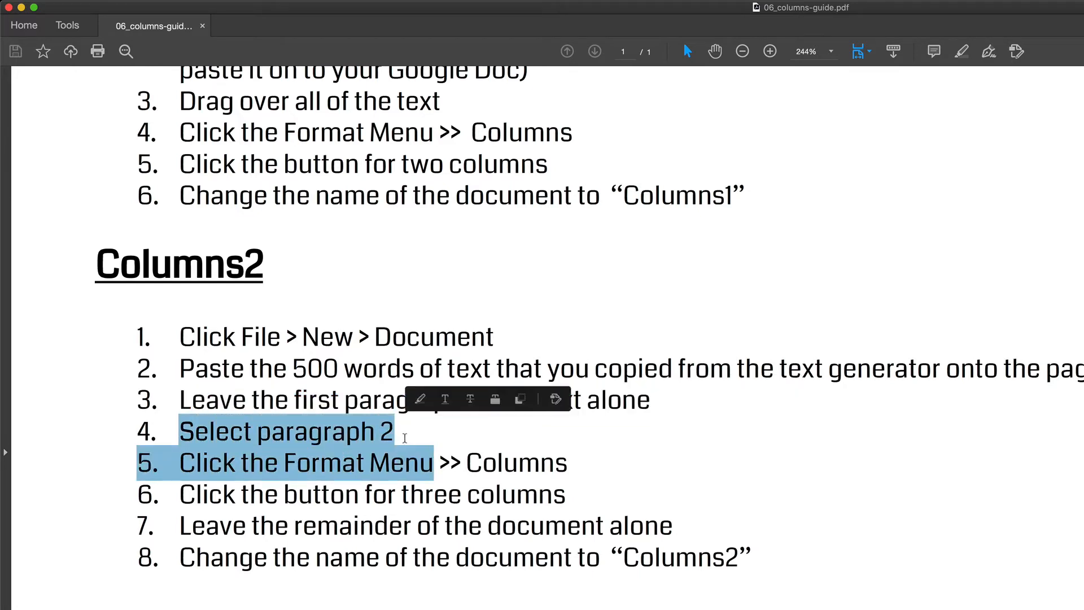
drag(288, 496, 569, 495)
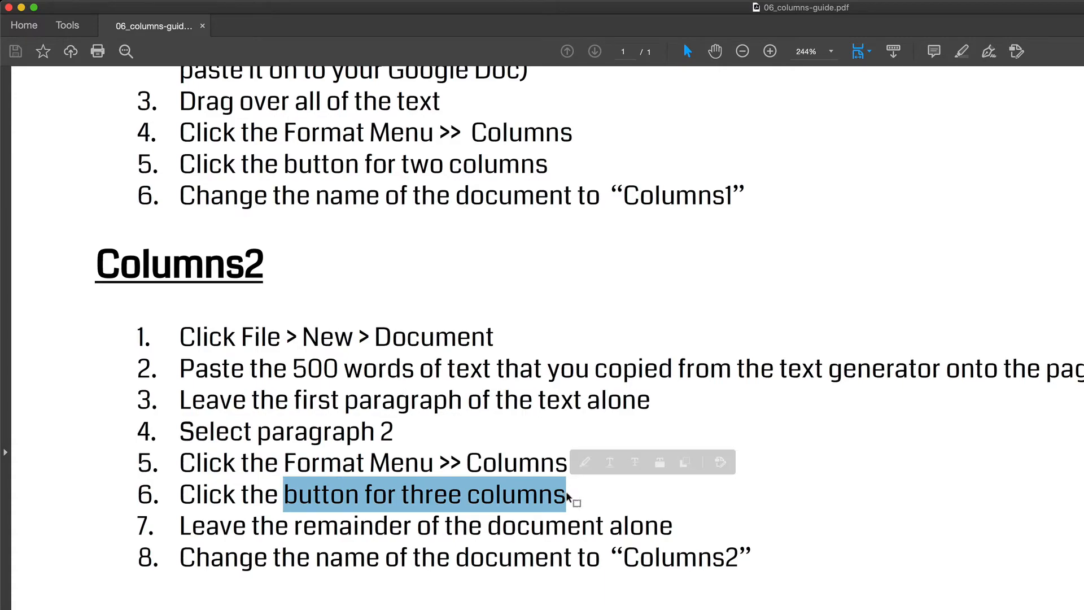
Step: Return to Chrome and check the first paragraph of columns2 and the paragraph setting in the Dummy Text Generator
key(super+Tab)
click(669, 255)
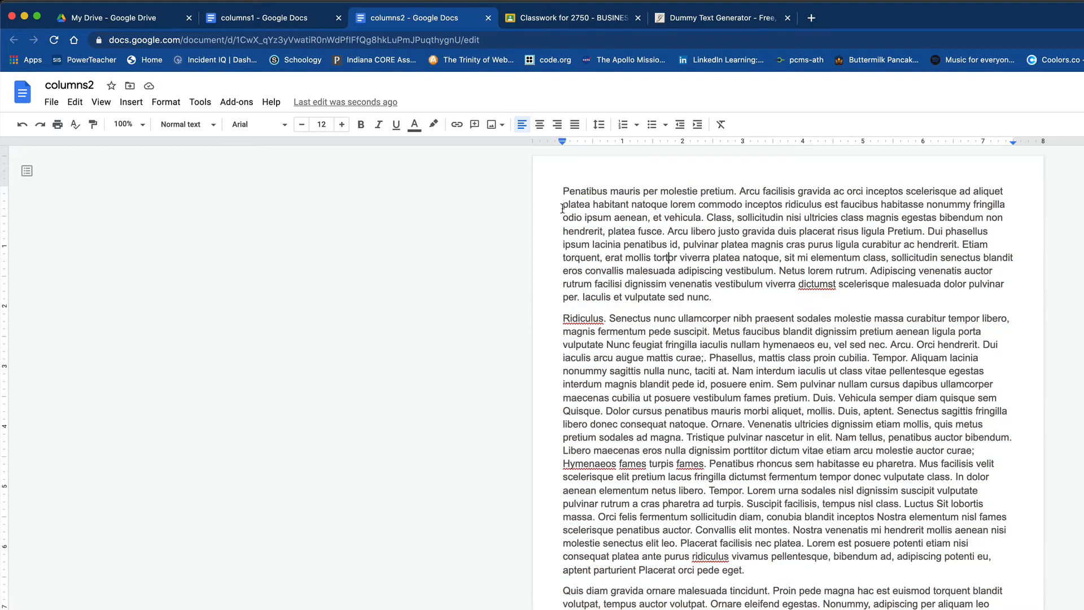
drag(563, 191, 720, 295)
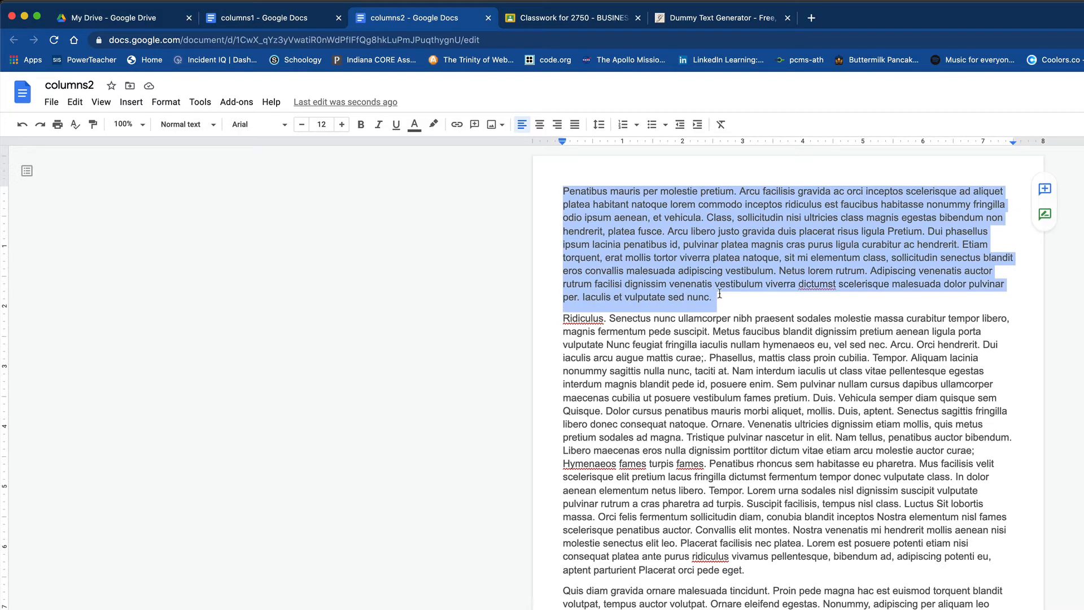
click(703, 20)
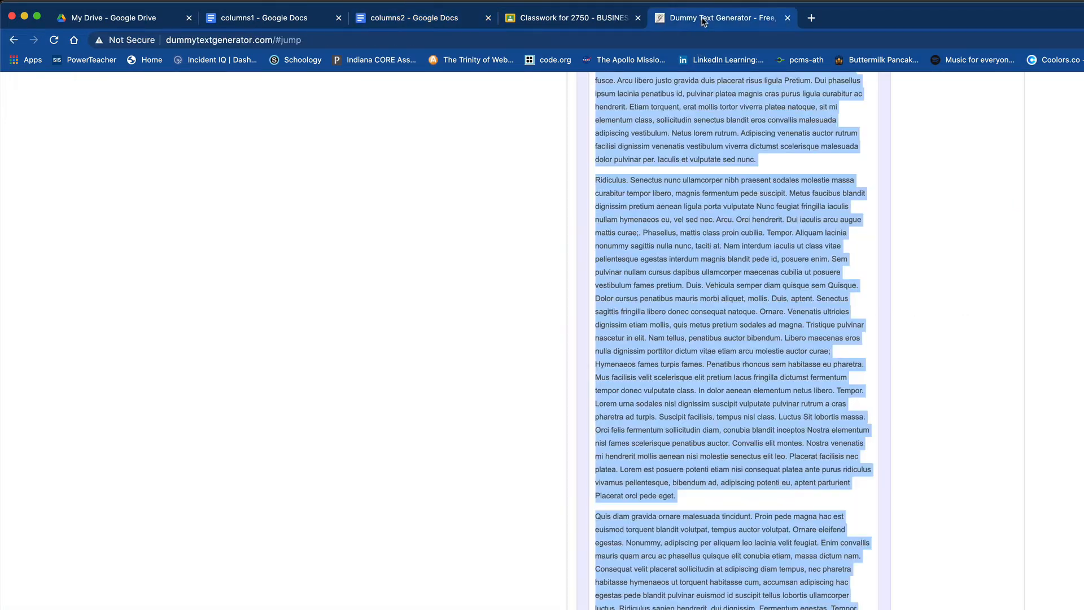
scroll(729, 169, up, 8)
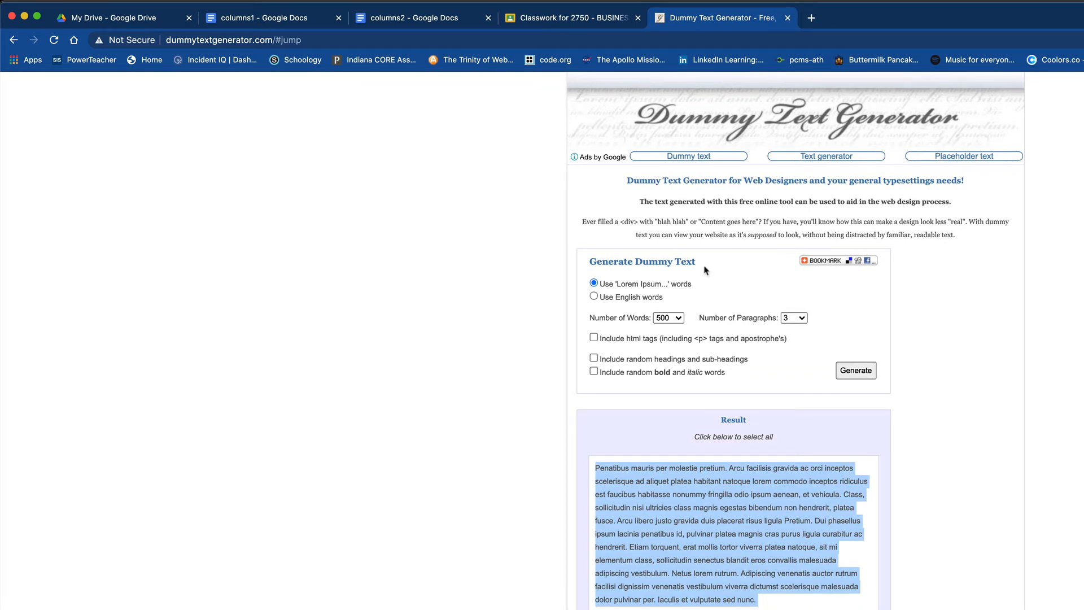
click(422, 20)
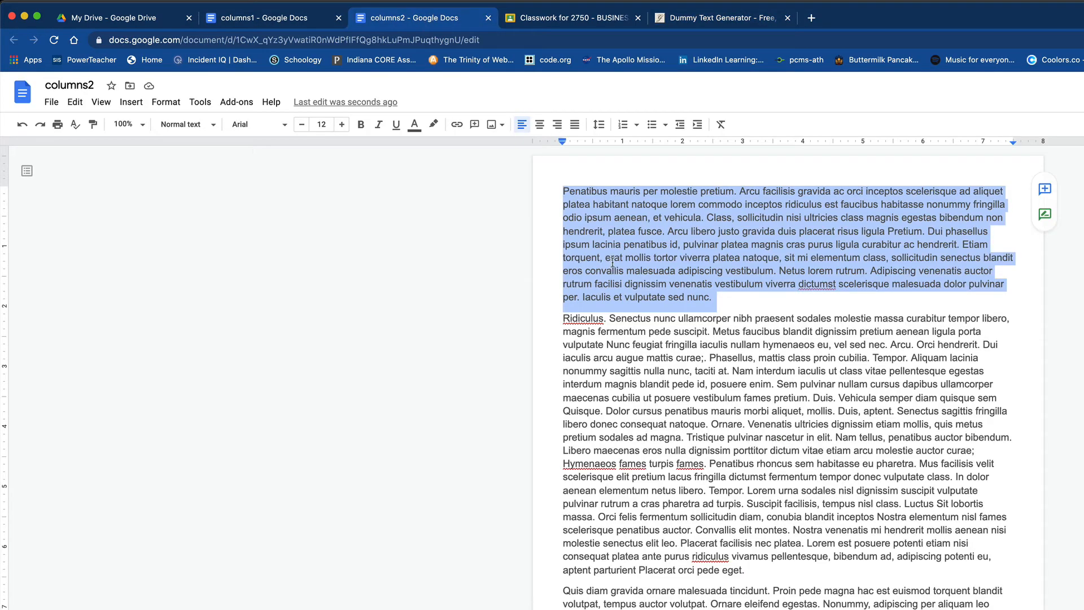
click(641, 214)
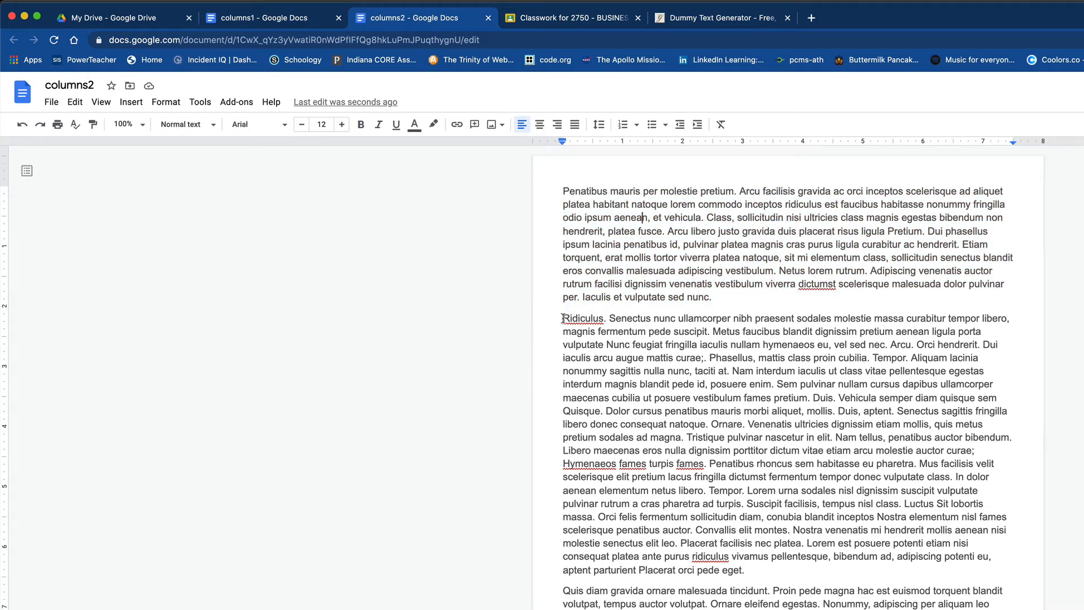
Step: Format only the second paragraph of columns2, starting with 'Ridiculus', as three columns
drag(564, 318, 746, 571)
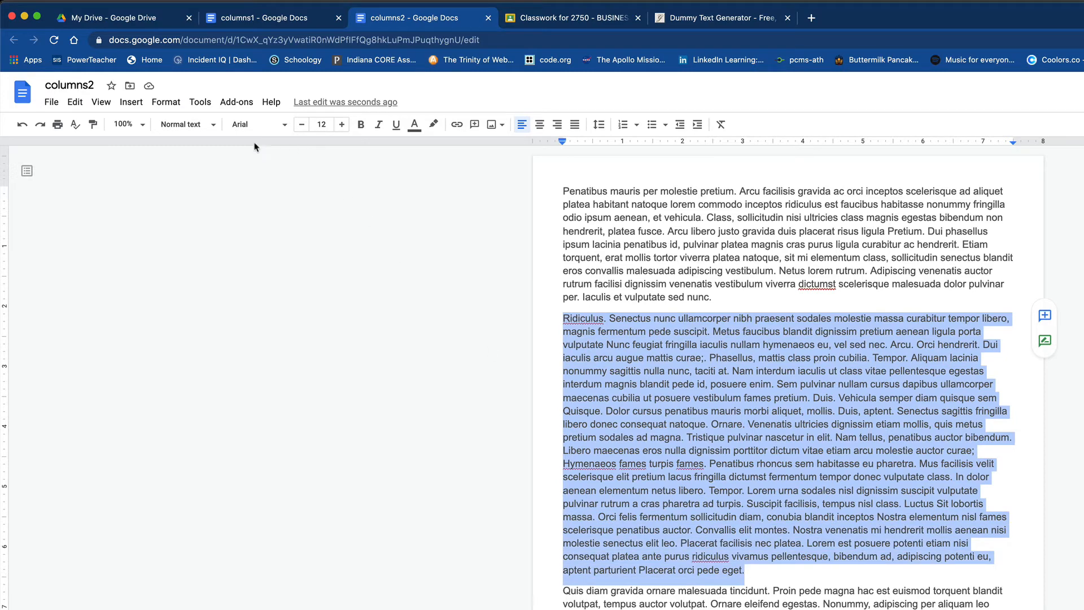
click(165, 102)
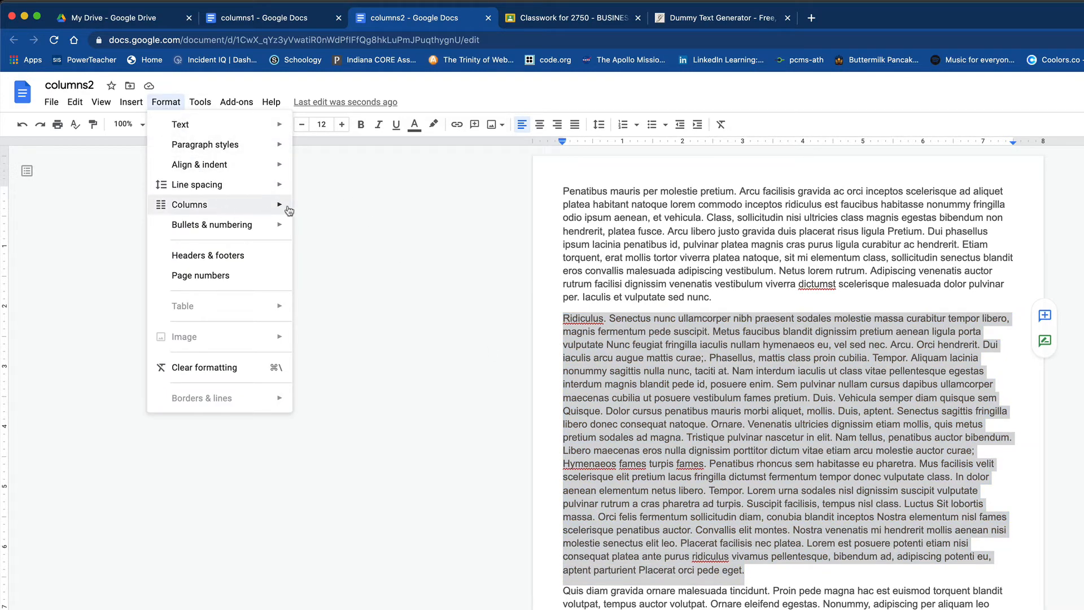
mouse_move(285, 205)
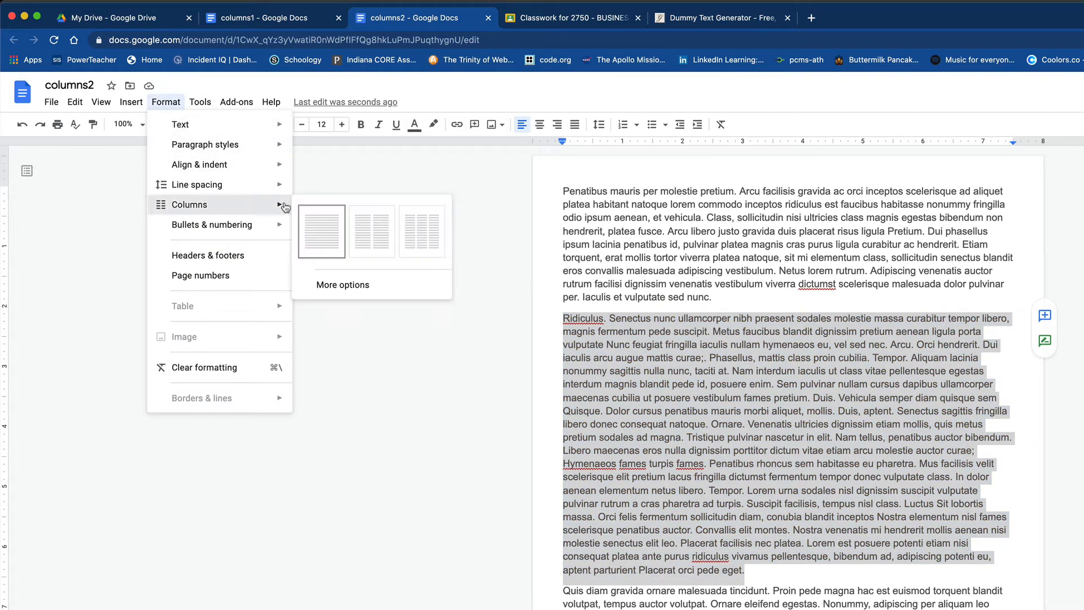
click(421, 242)
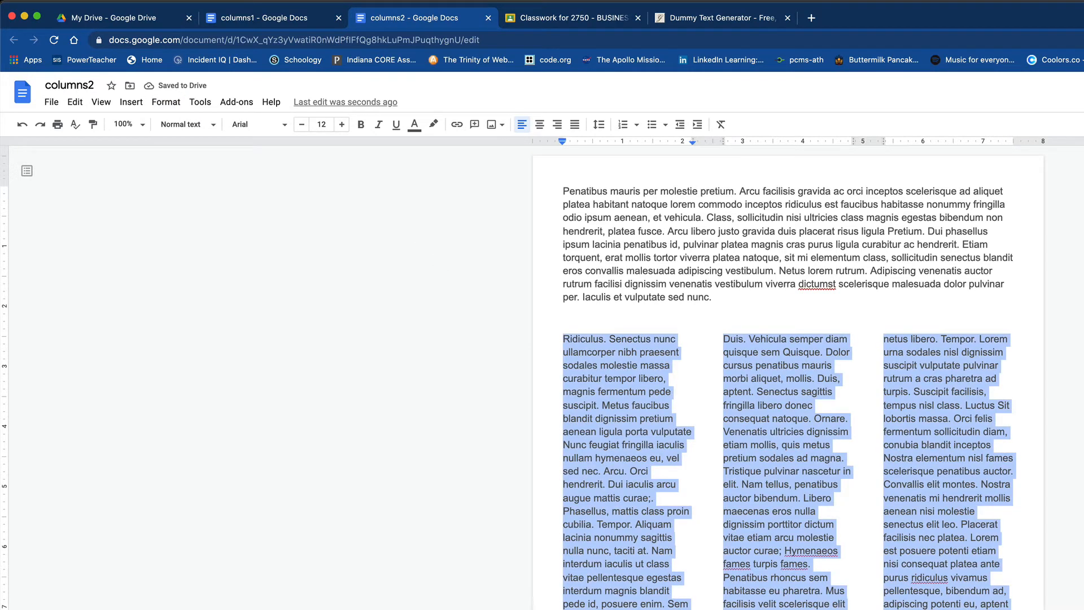
Step: Examine the columns2 layout, comparing the first paragraph, the three-column second paragraph and the remaining text
scroll(789, 378, down, 5)
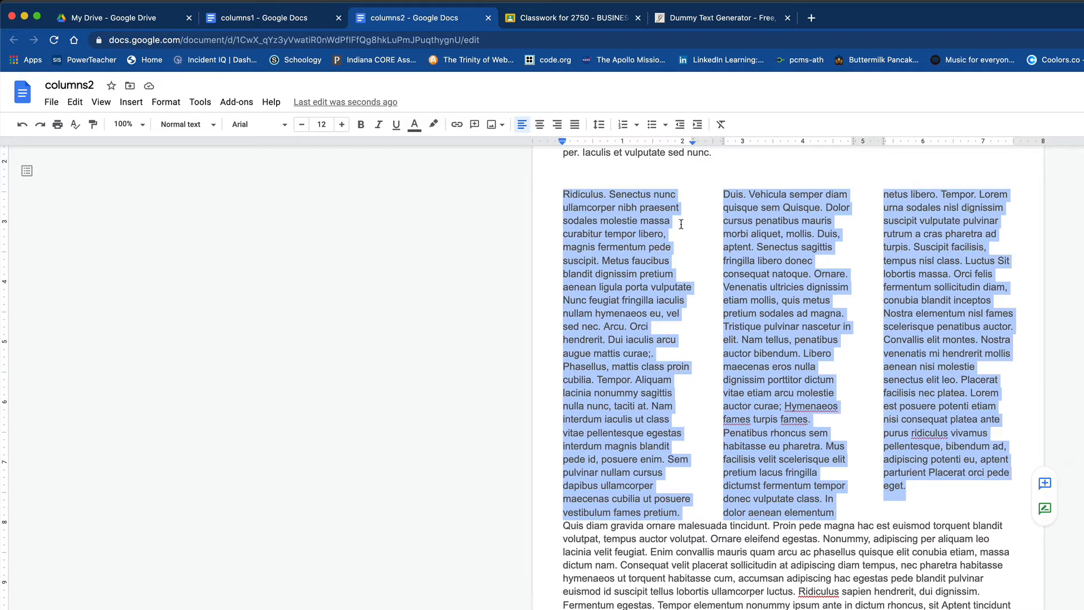
scroll(679, 328, up, 5)
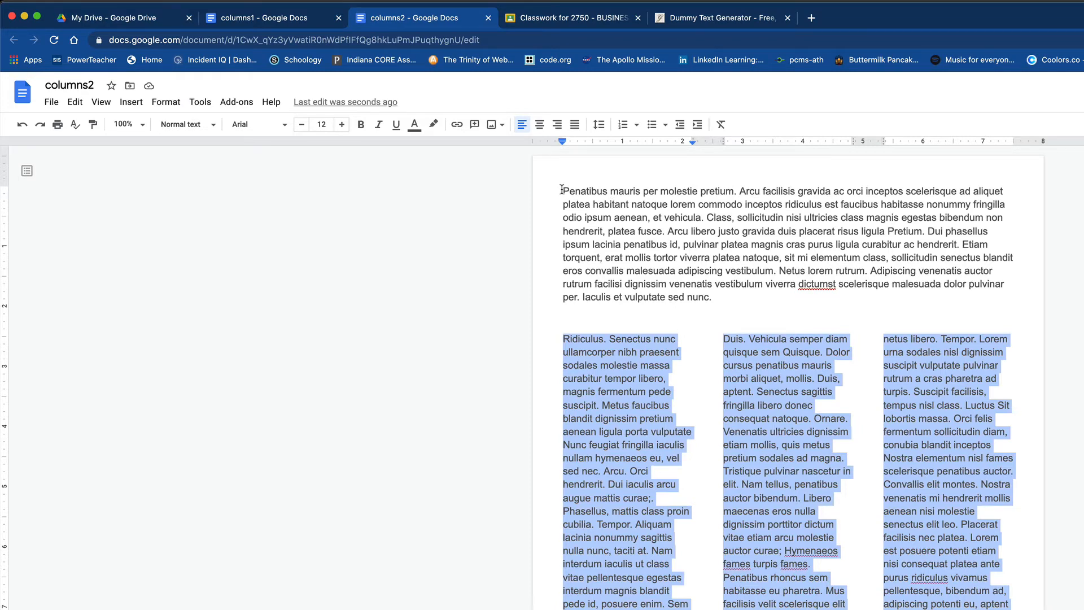
drag(562, 191, 712, 293)
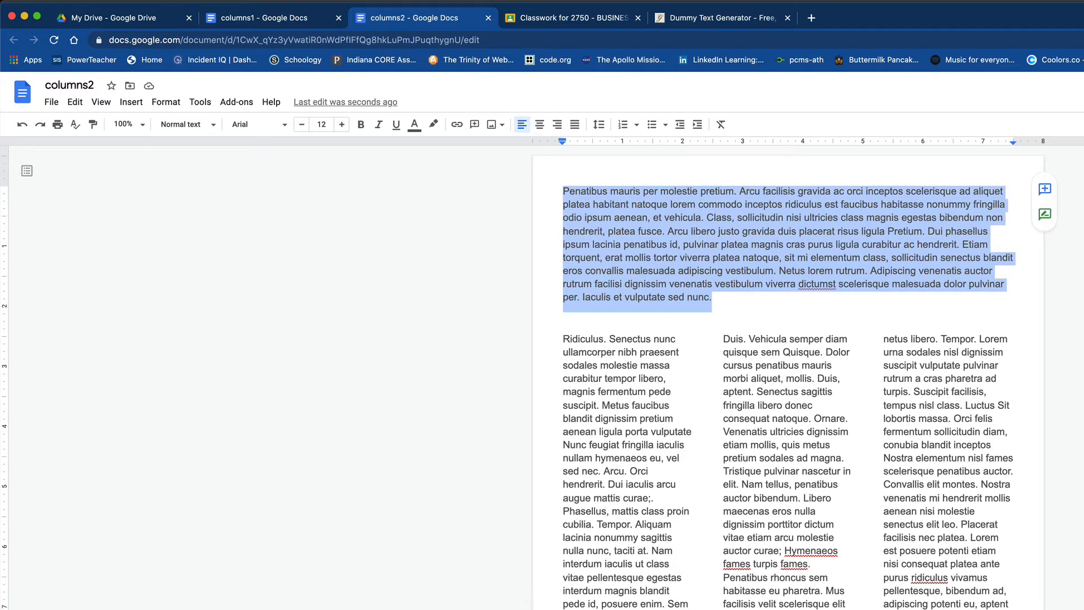
click(836, 314)
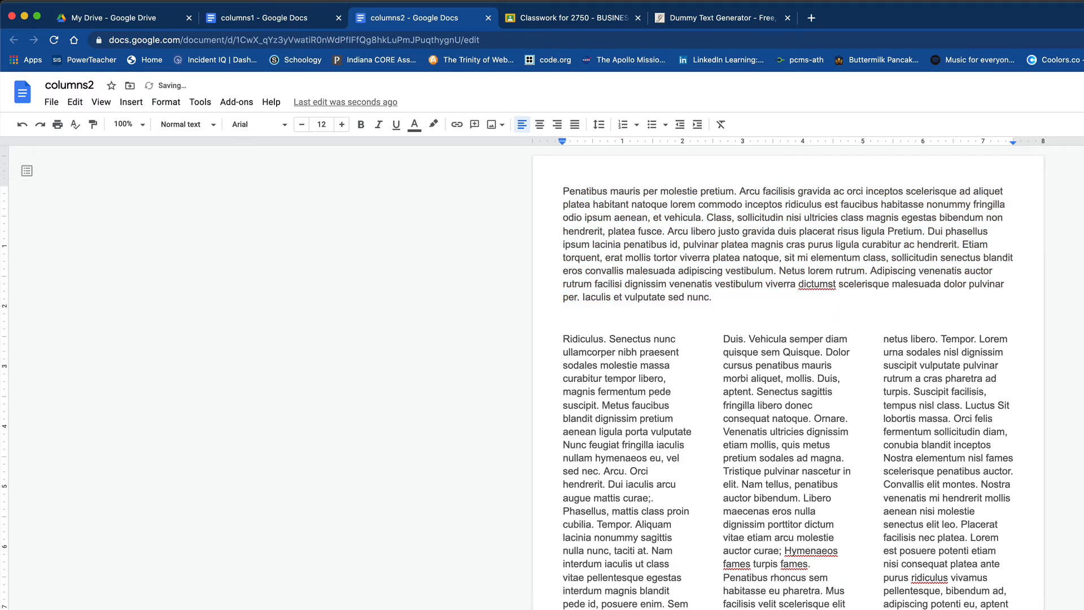
scroll(582, 403, down, 3)
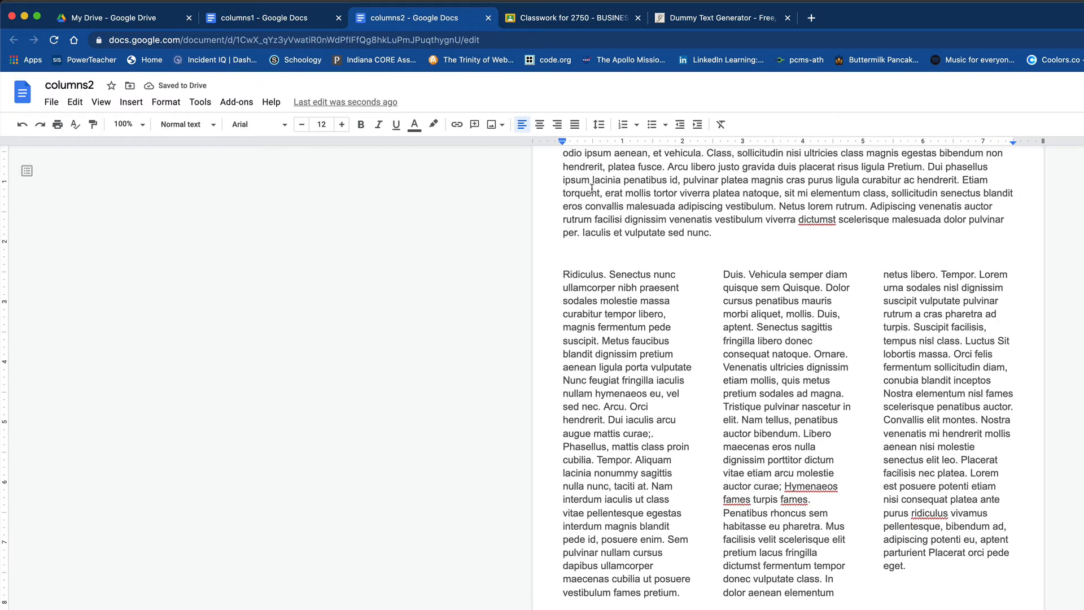
scroll(616, 202, down, 1)
scroll(561, 165, up, 3)
drag(560, 164, 719, 270)
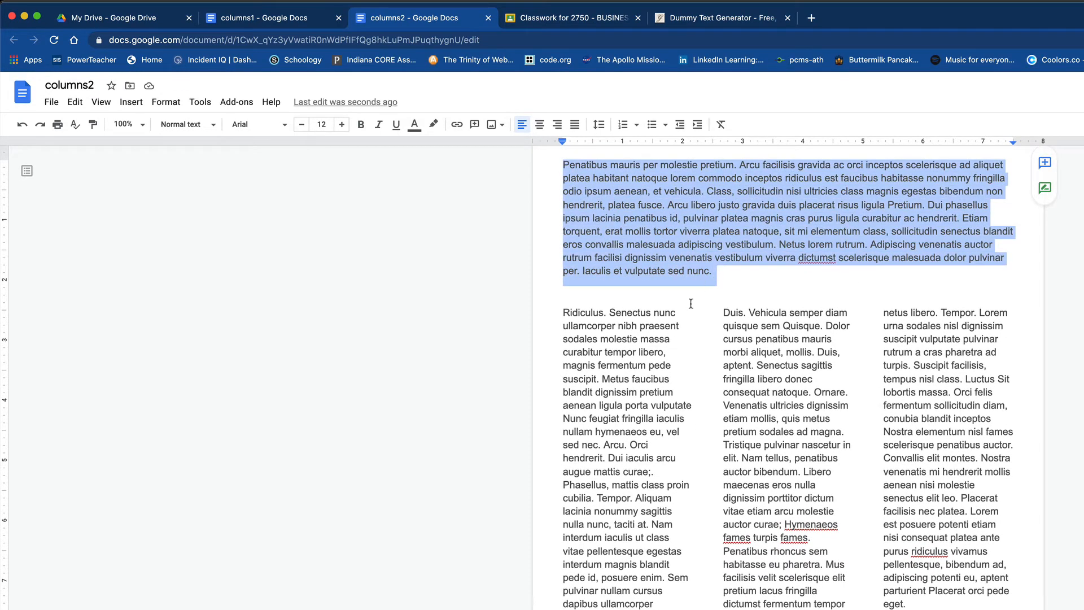
Step: Review the whole columns2 document, checking the full-width first paragraph, the three-column section and the closing paragraph
drag(561, 609, 791, 609)
scroll(789, 565, down, 2)
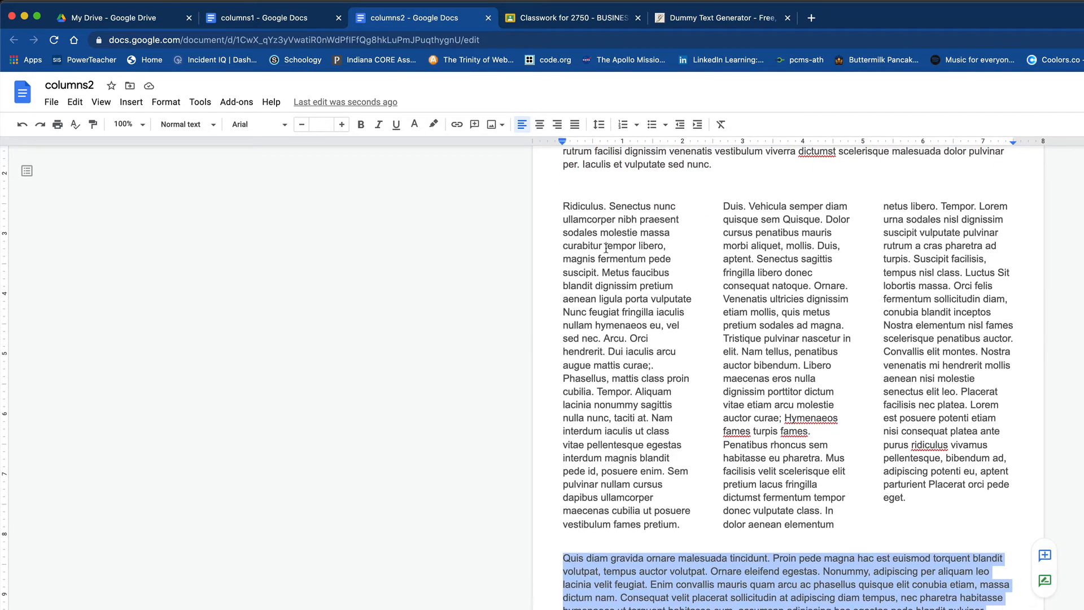
drag(562, 206, 906, 497)
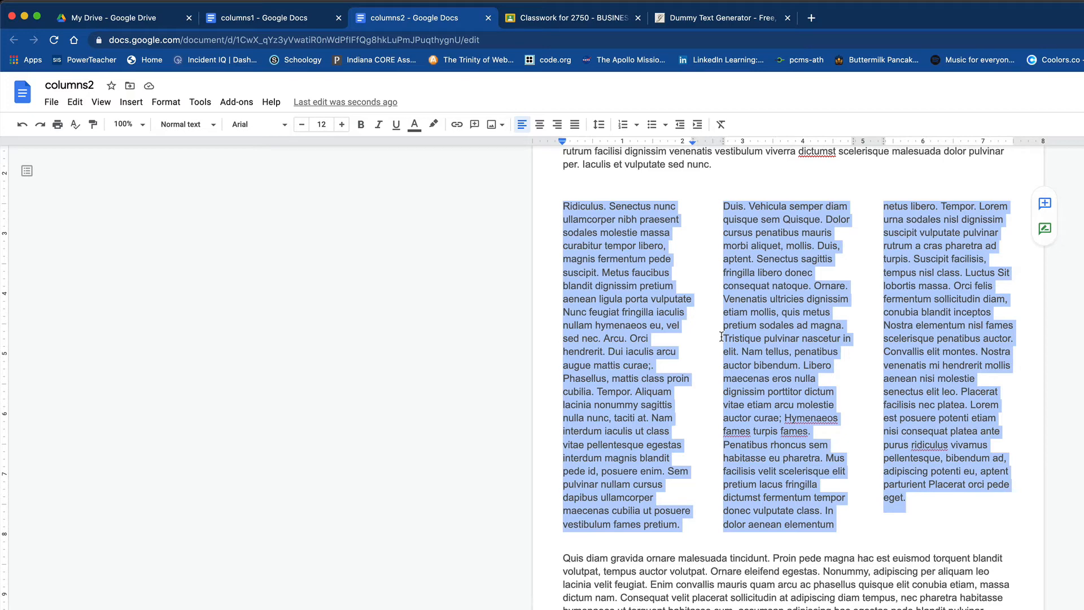
scroll(721, 337, down, 3)
scroll(722, 337, up, 5)
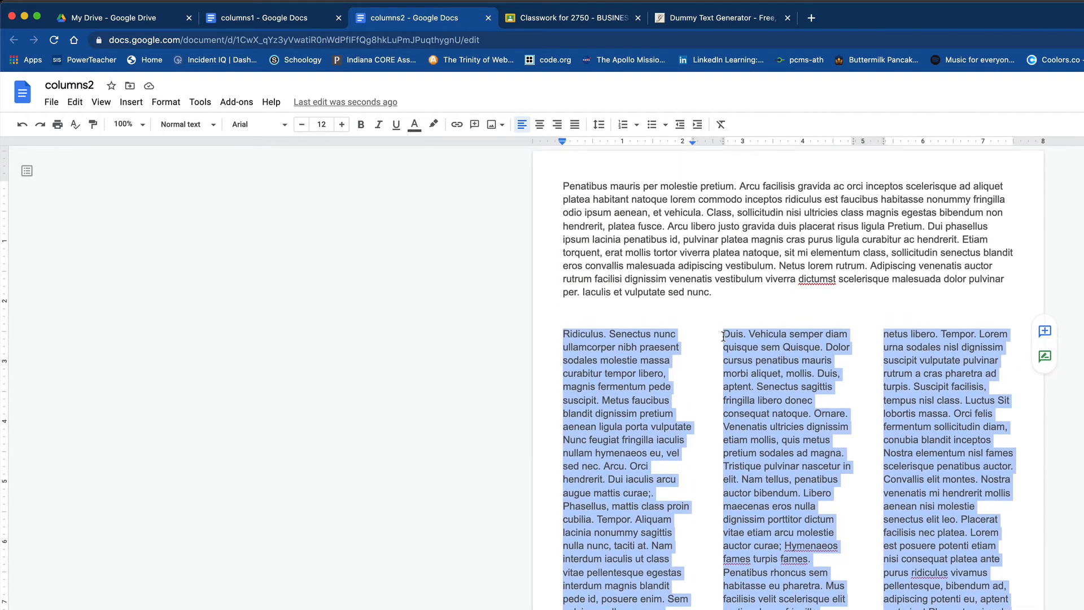
scroll(723, 336, down, 5)
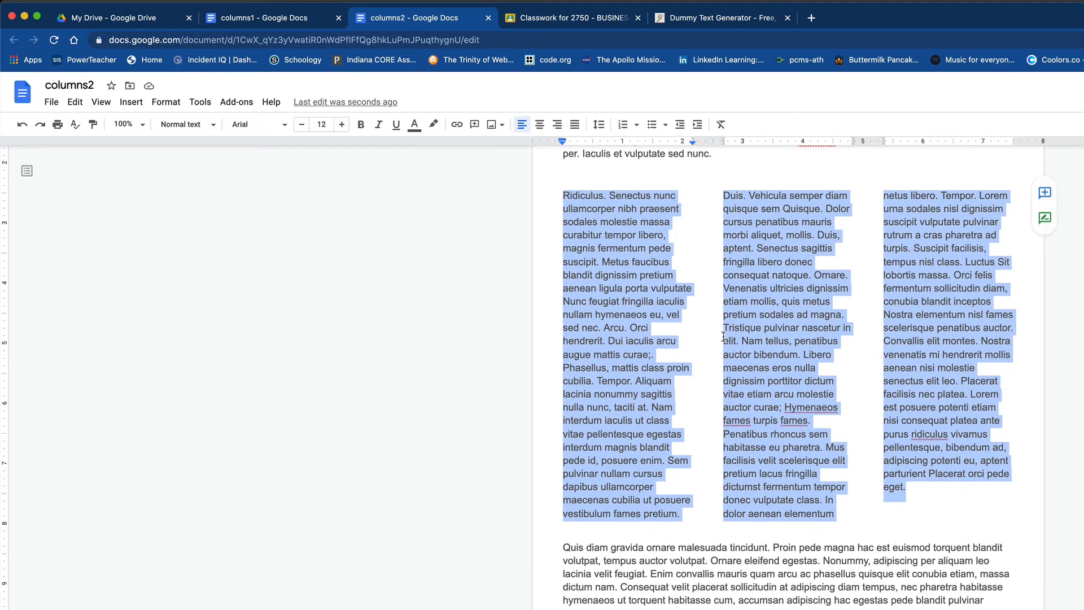
scroll(724, 336, down, 9)
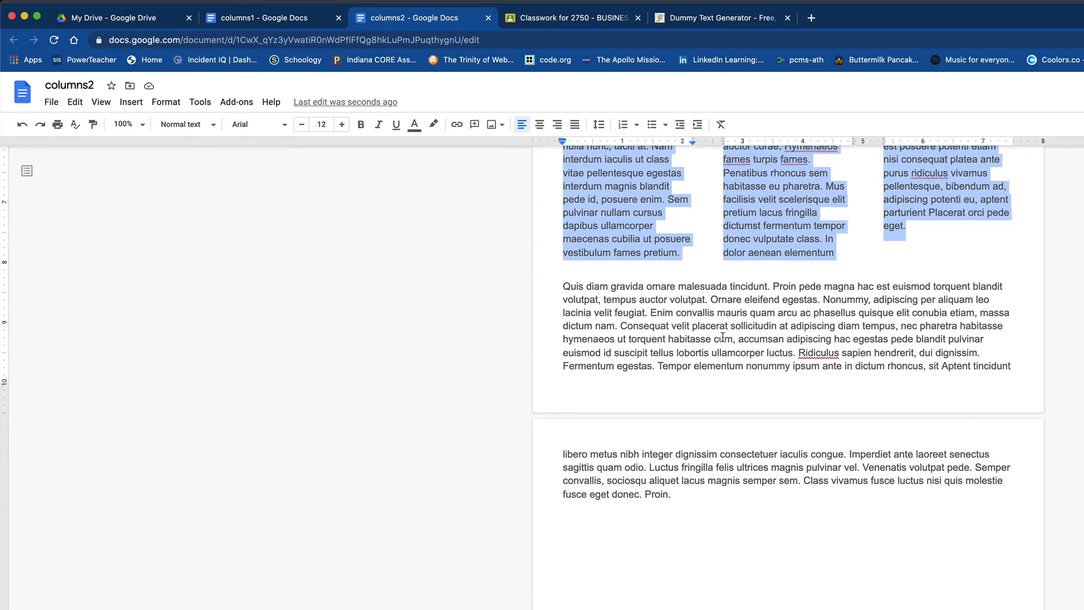
scroll(722, 337, up, 14)
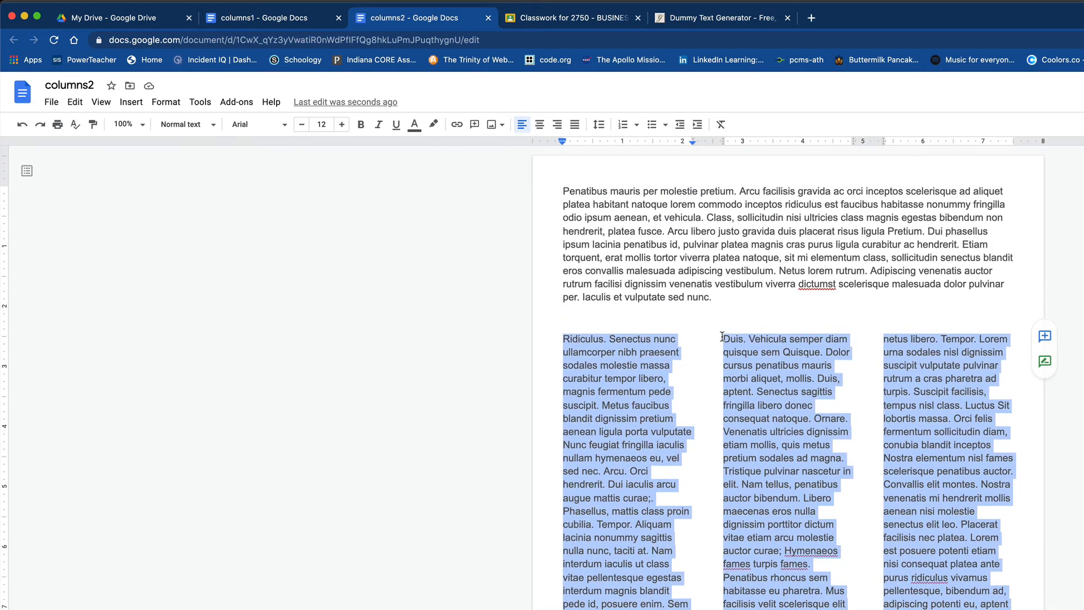
click(564, 191)
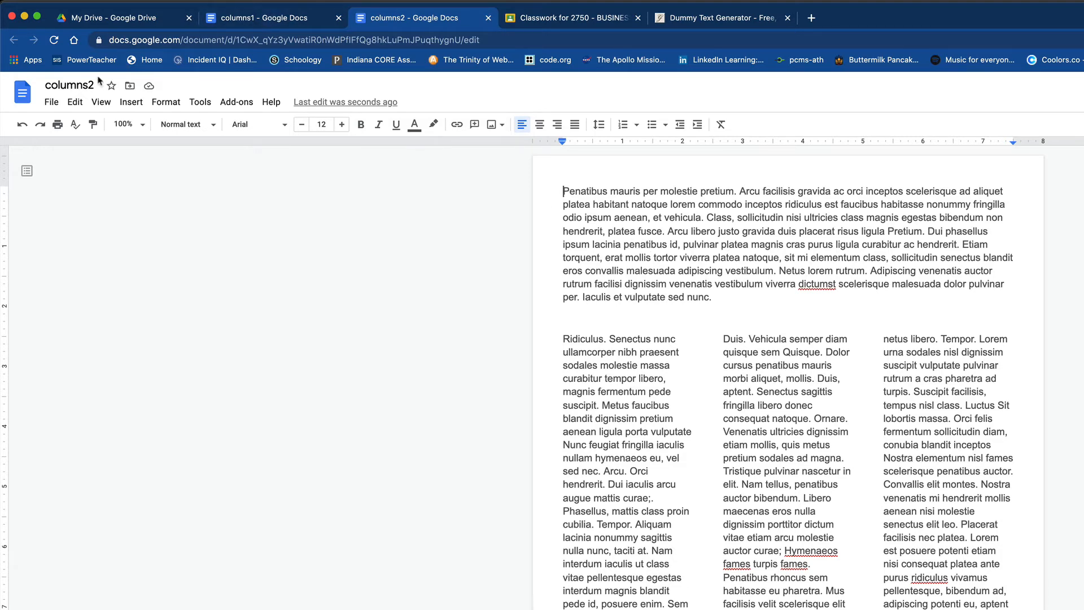
Step: Create a new blank document and name it columns3
click(52, 102)
mouse_move(145, 151)
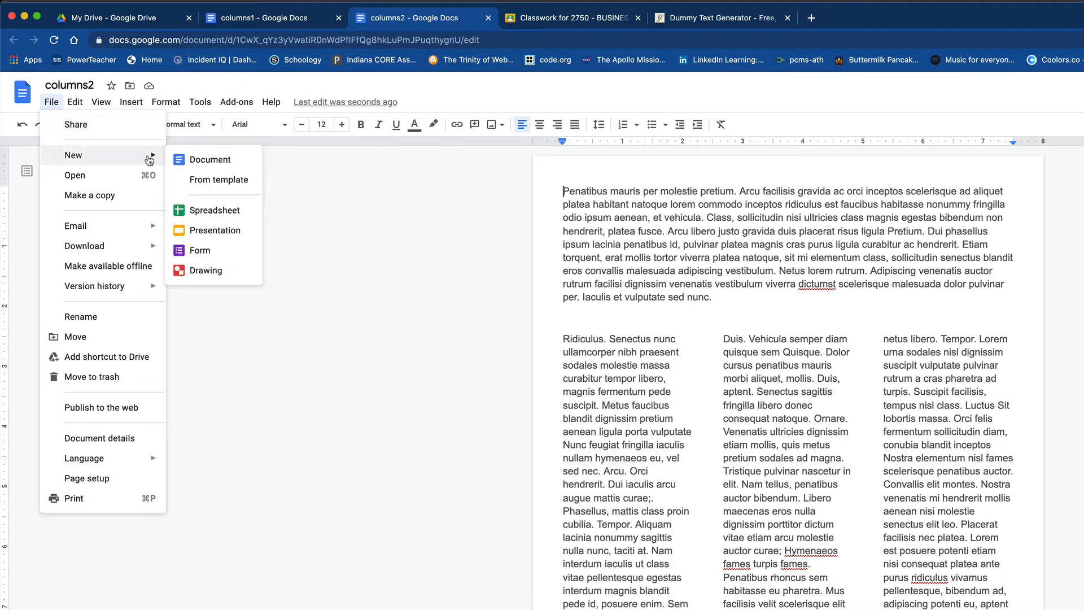
click(226, 167)
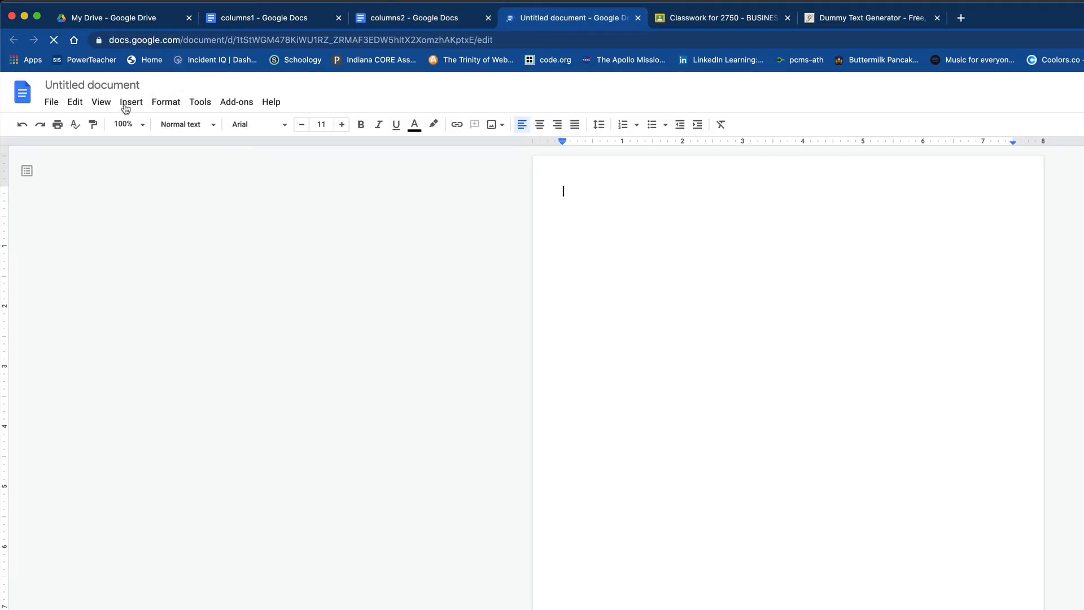
click(107, 84)
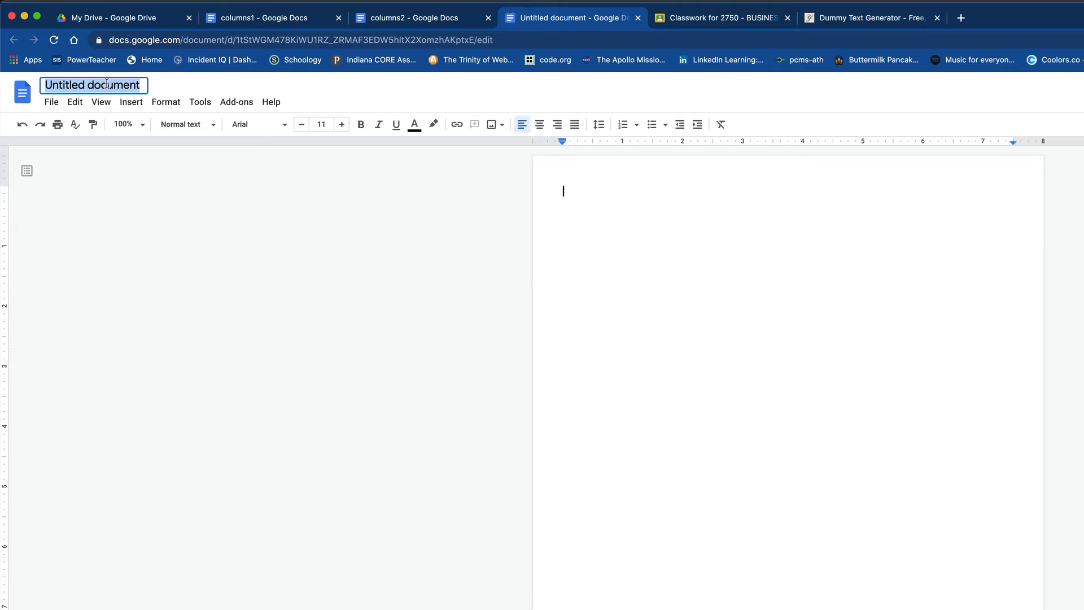
text(co)
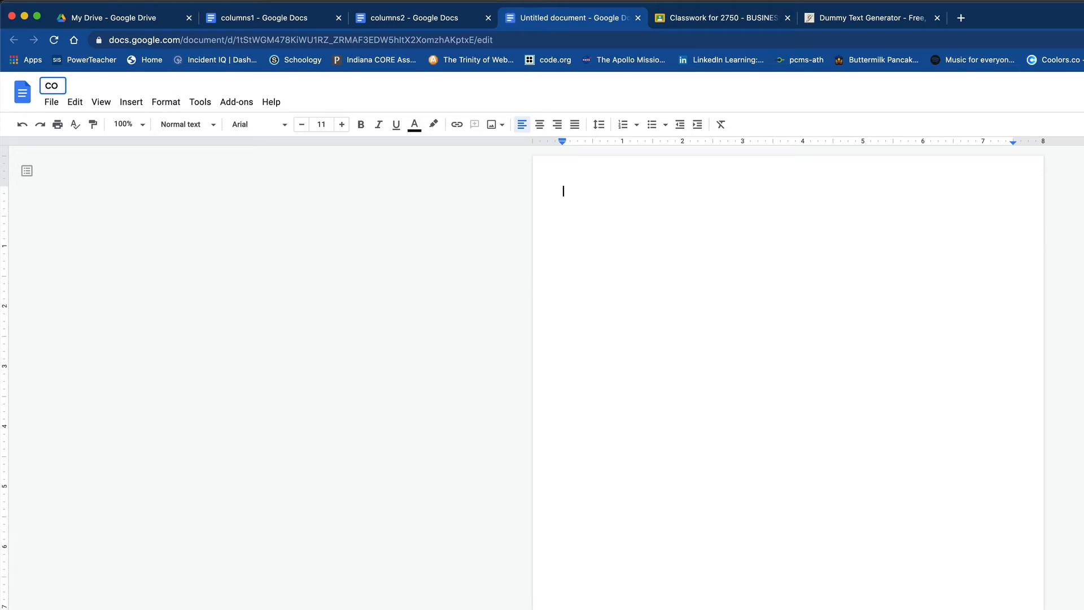
text(lomns3)
key(Return)
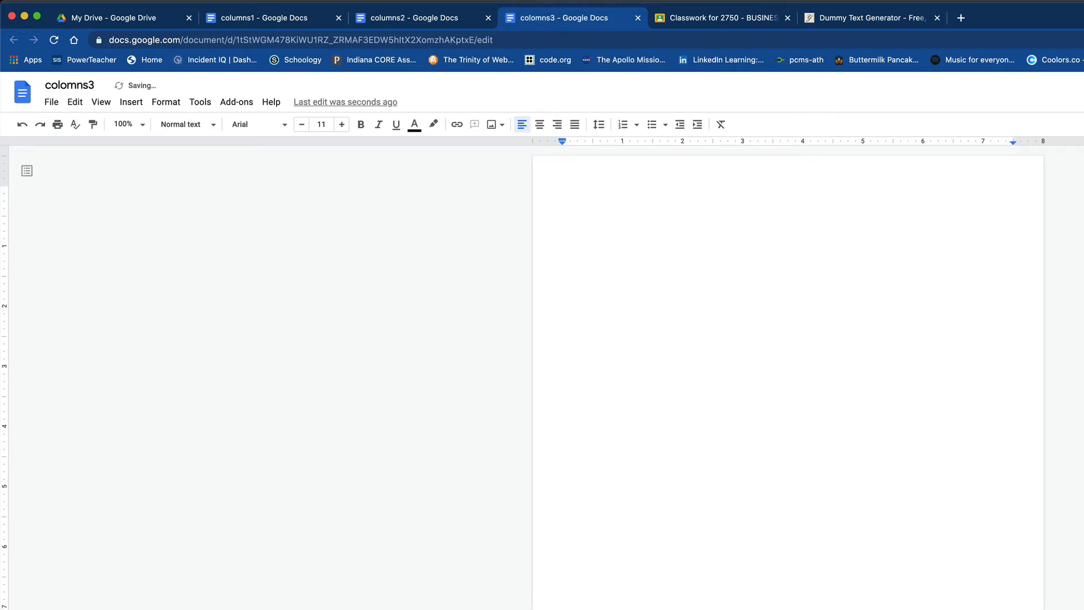
click(69, 82)
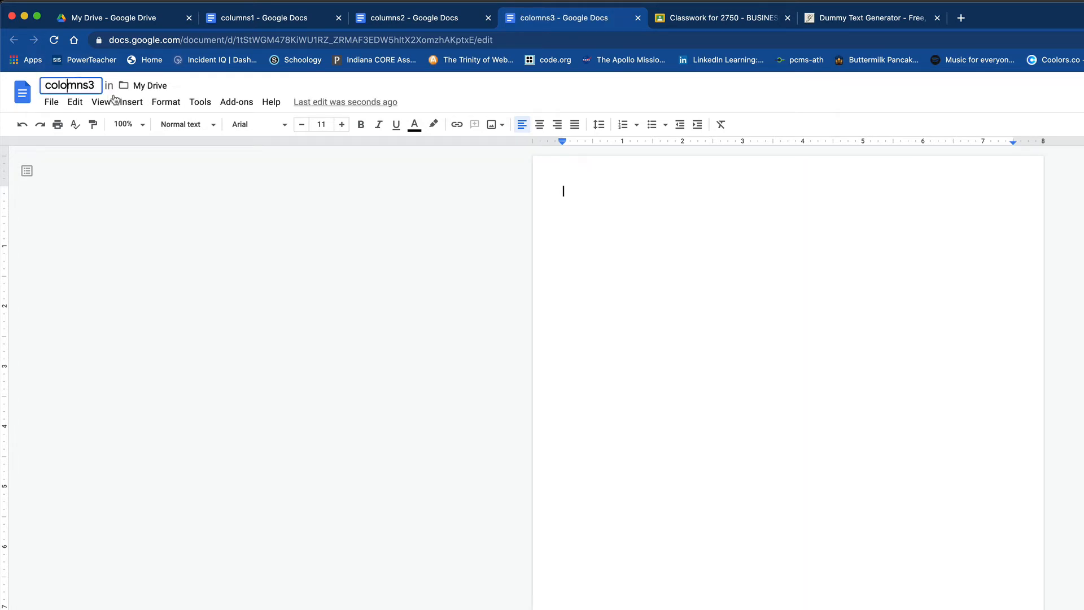
click(66, 84)
key(BackSpace)
text(u)
key(Return)
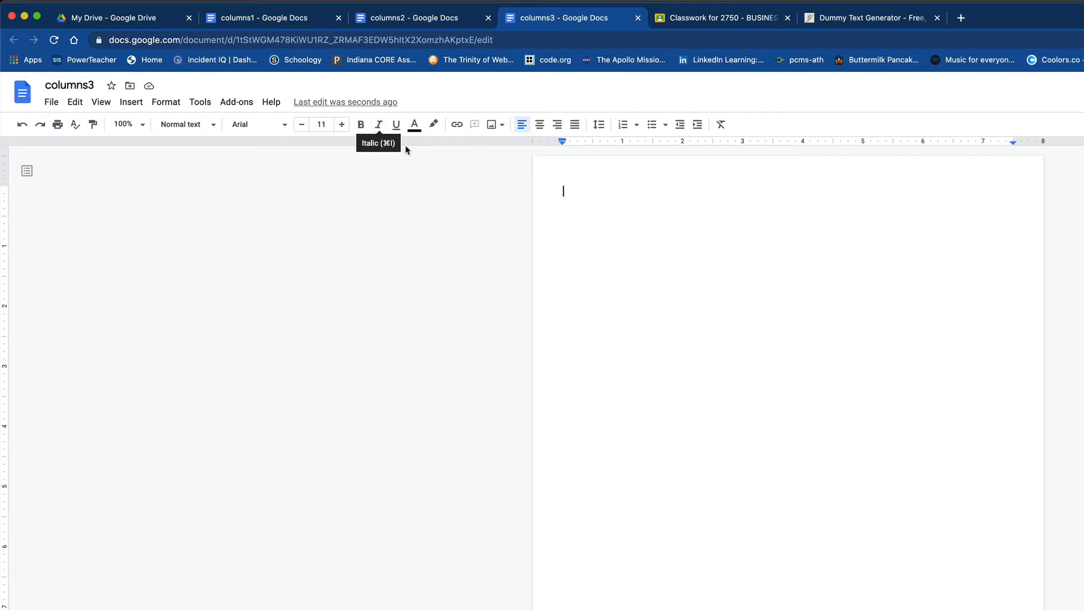
Step: Paste the copied filler text into columns3 and set all of it to font size 12
key(super+v)
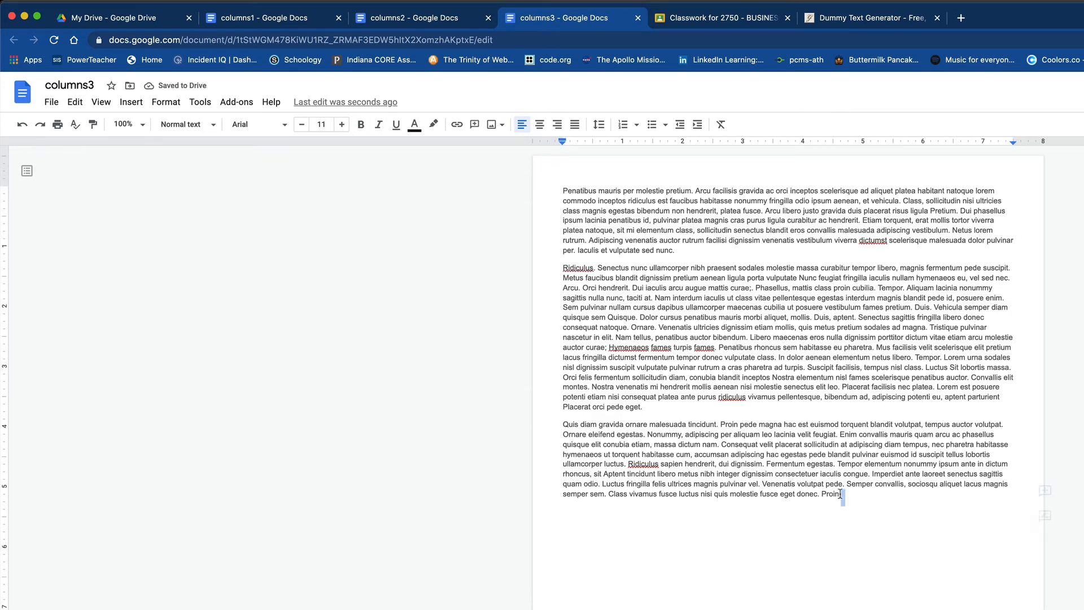
drag(842, 495, 518, 195)
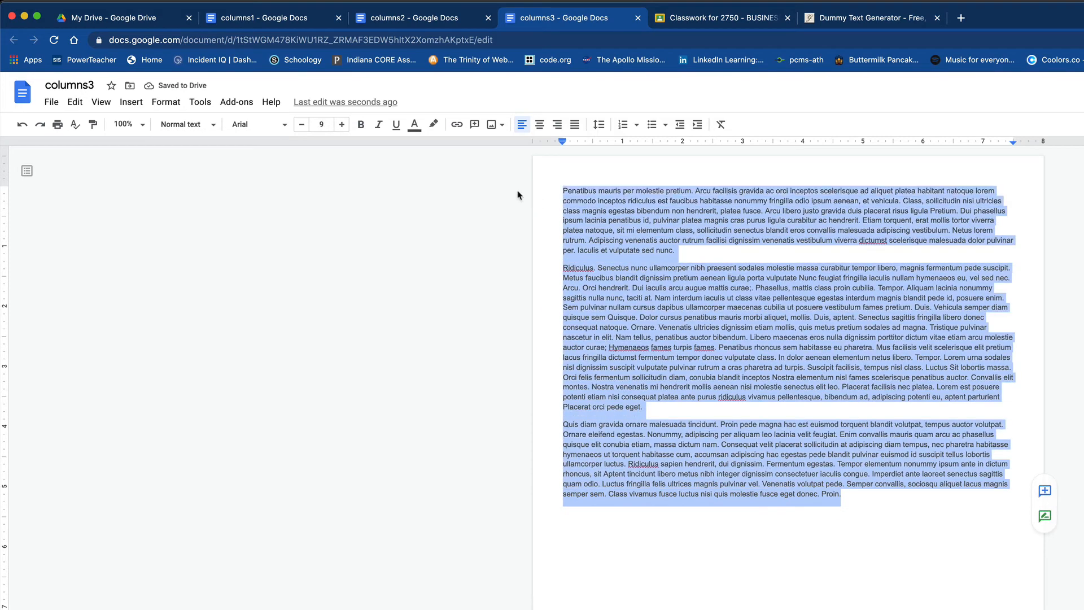
click(322, 124)
click(322, 226)
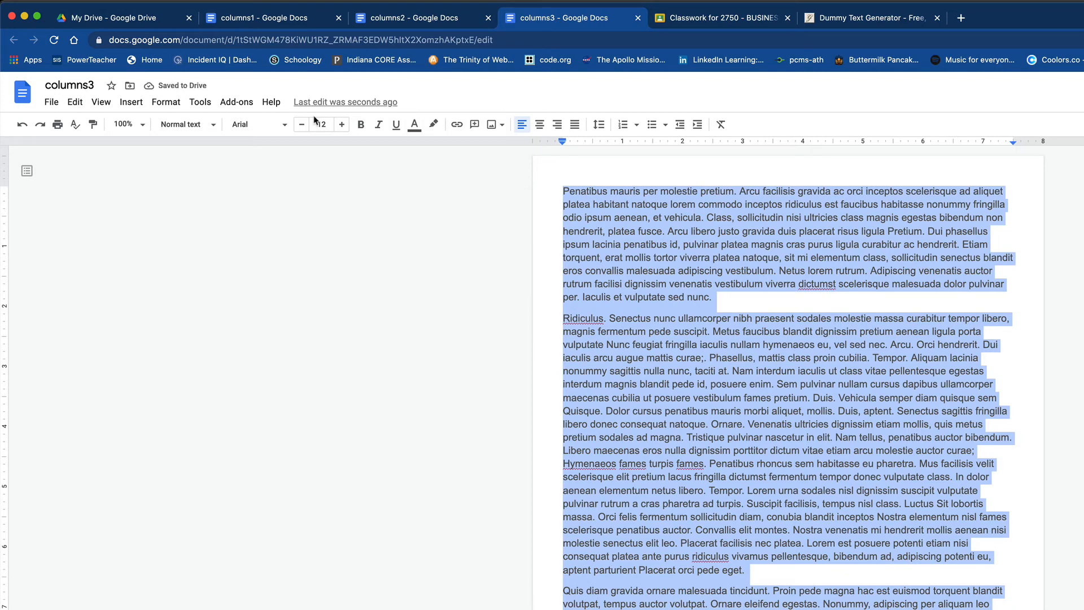
Step: Switch to 06_columns-guide.pdf and read the Columns3 instructions on page orientation, number of columns, line between columns and text alignment
key(super+Tab)
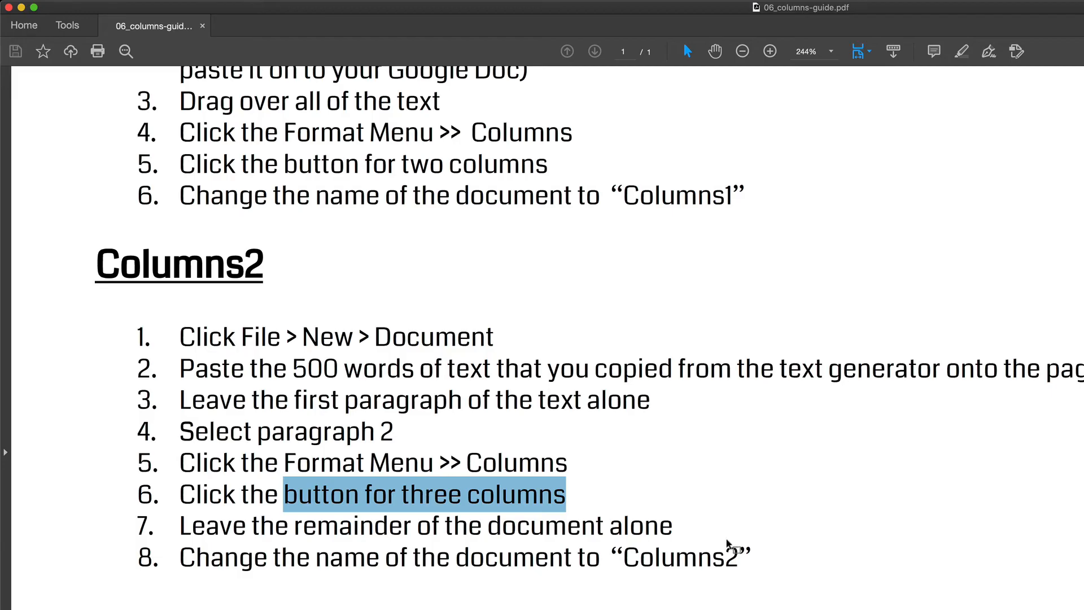
scroll(562, 534, down, 2)
scroll(562, 541, down, 6)
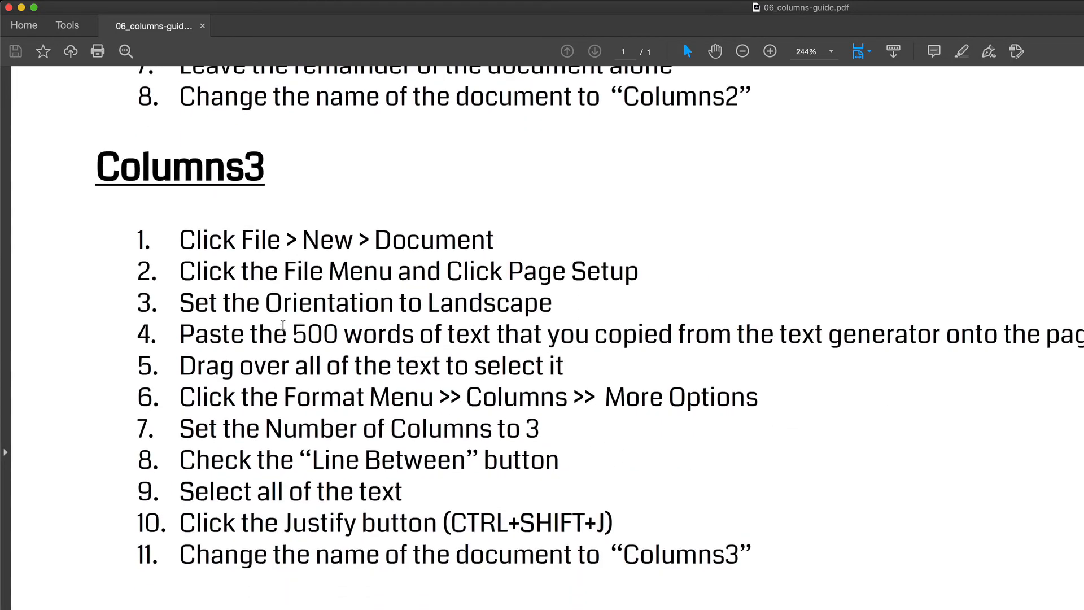
drag(266, 302, 536, 308)
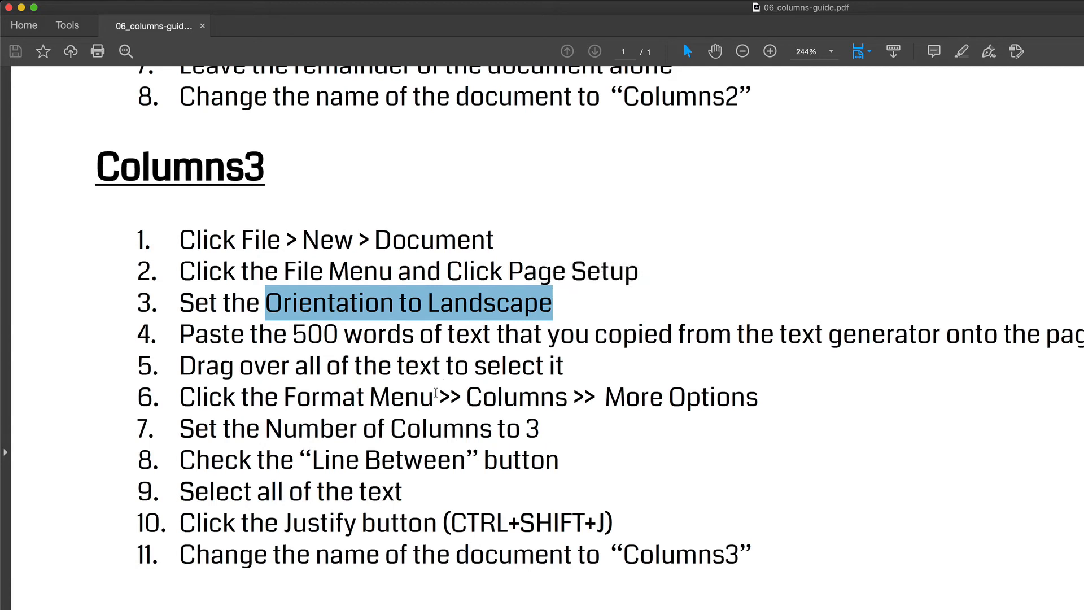
drag(395, 425, 550, 425)
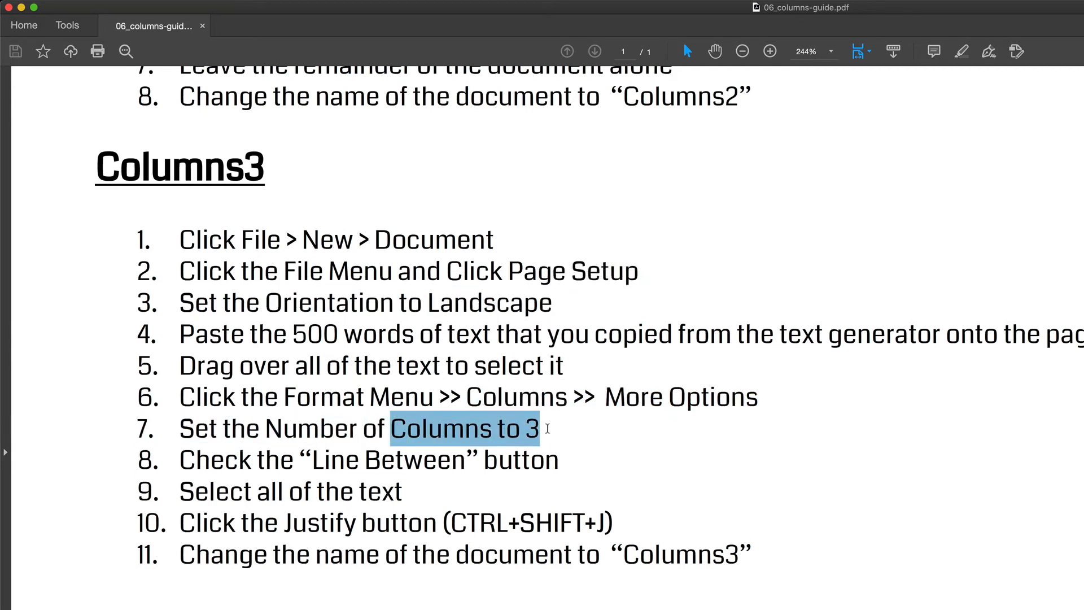
drag(339, 458, 527, 472)
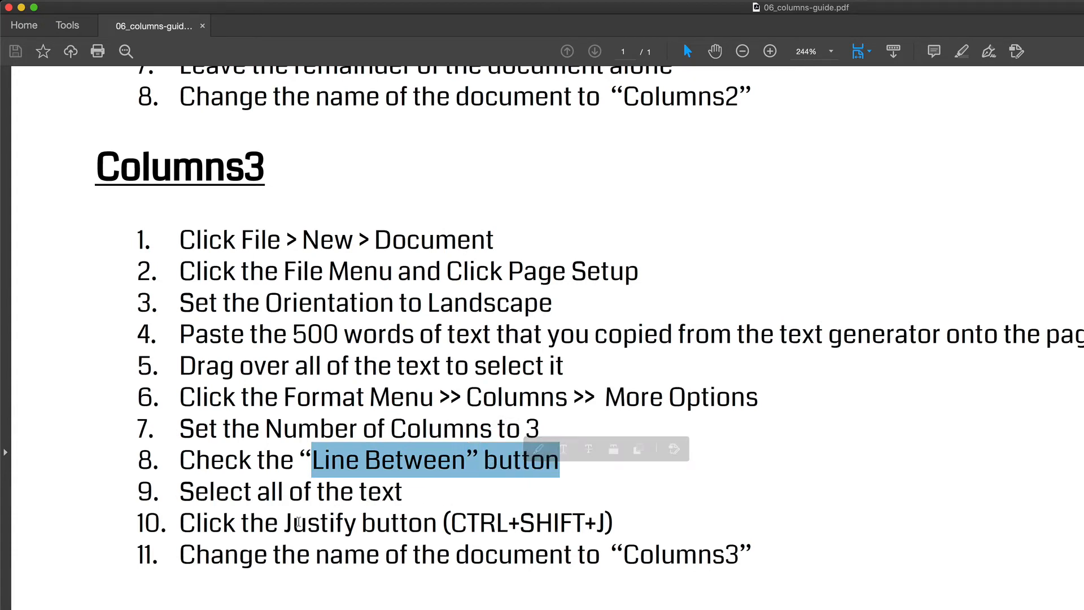
drag(285, 522, 418, 528)
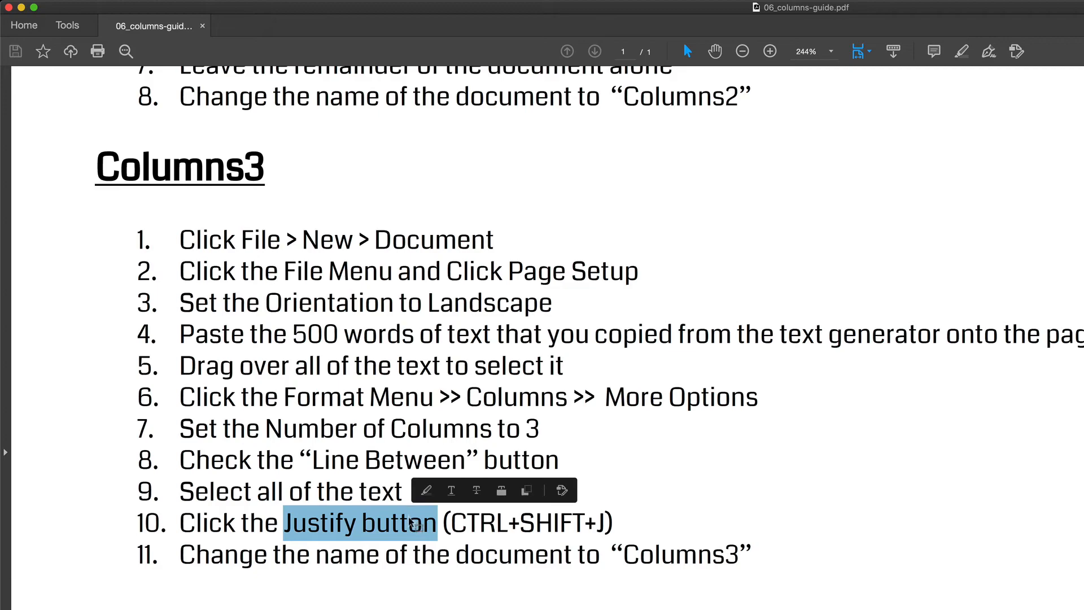
Step: Return to Chrome and set the page orientation of columns3 to Landscape
key(super+Tab)
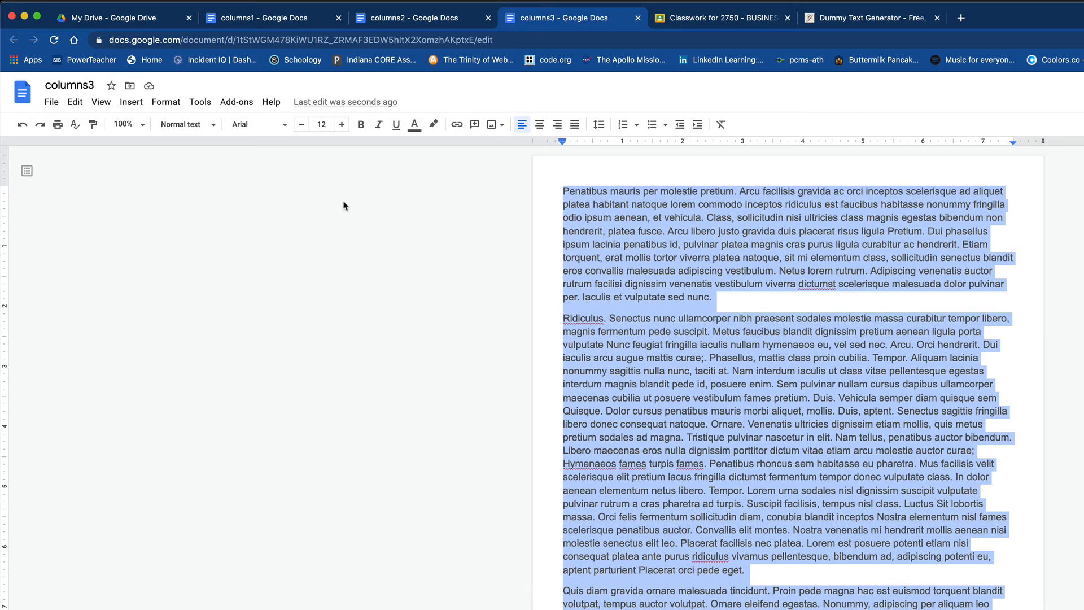
click(52, 102)
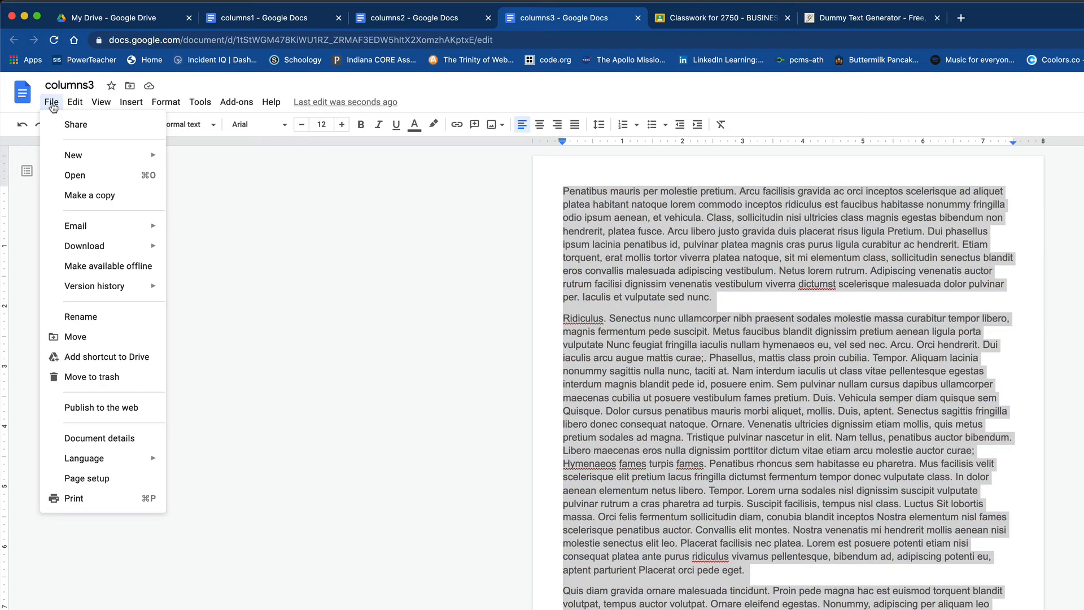
click(87, 479)
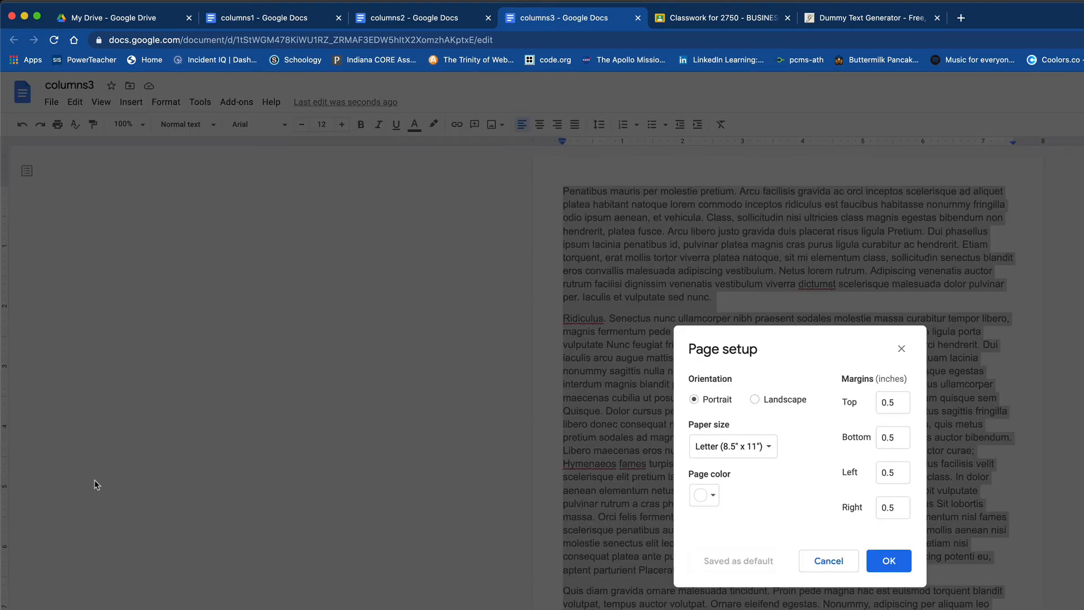
click(785, 400)
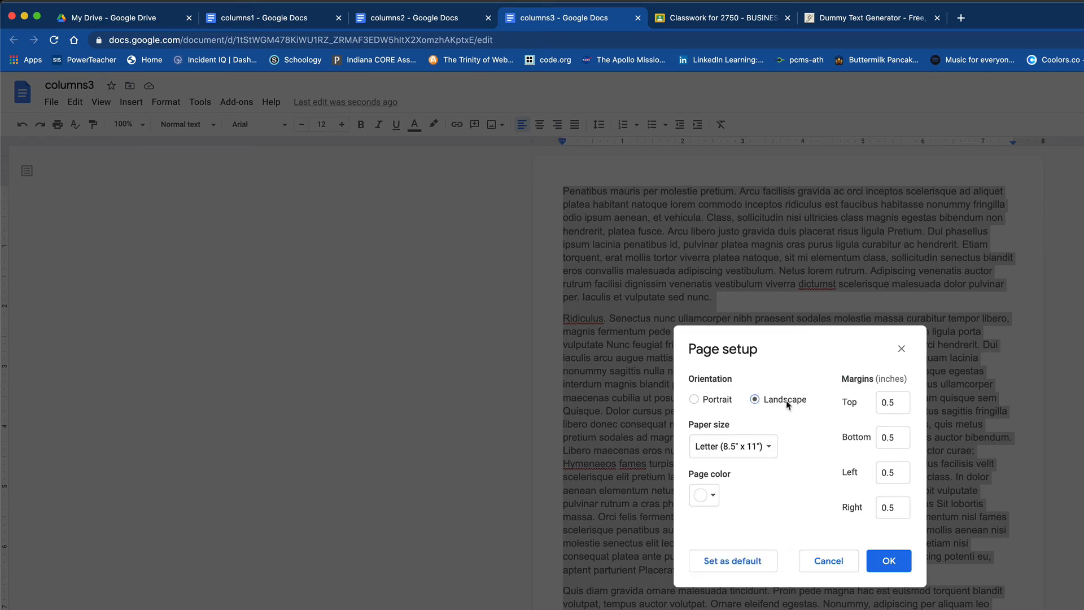
click(889, 561)
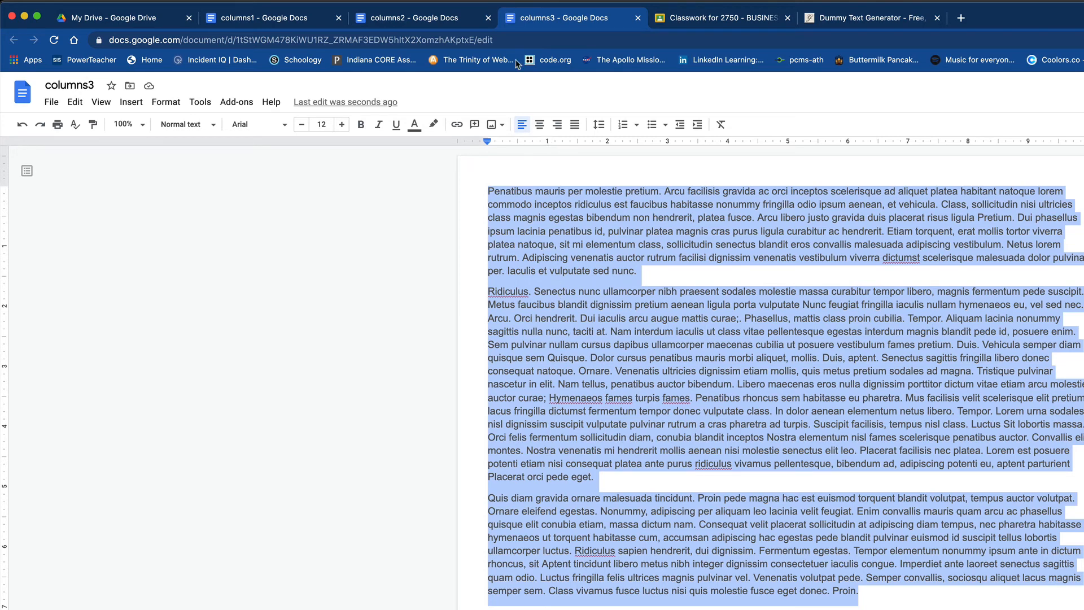
Step: Format all the selected filler text in columns3 as 3 columns with a line between columns
click(169, 105)
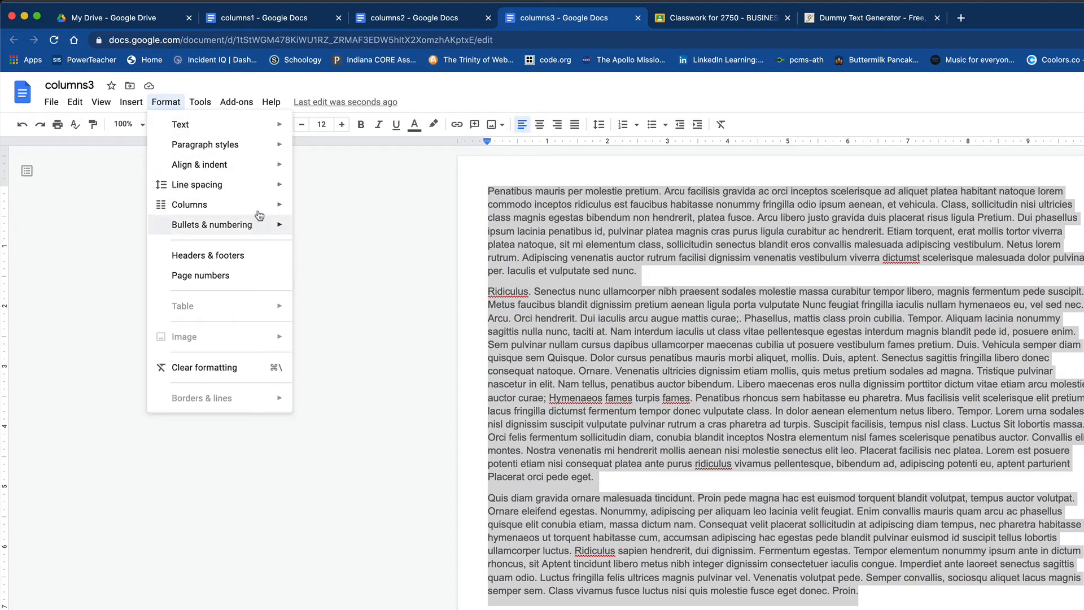
mouse_move(277, 206)
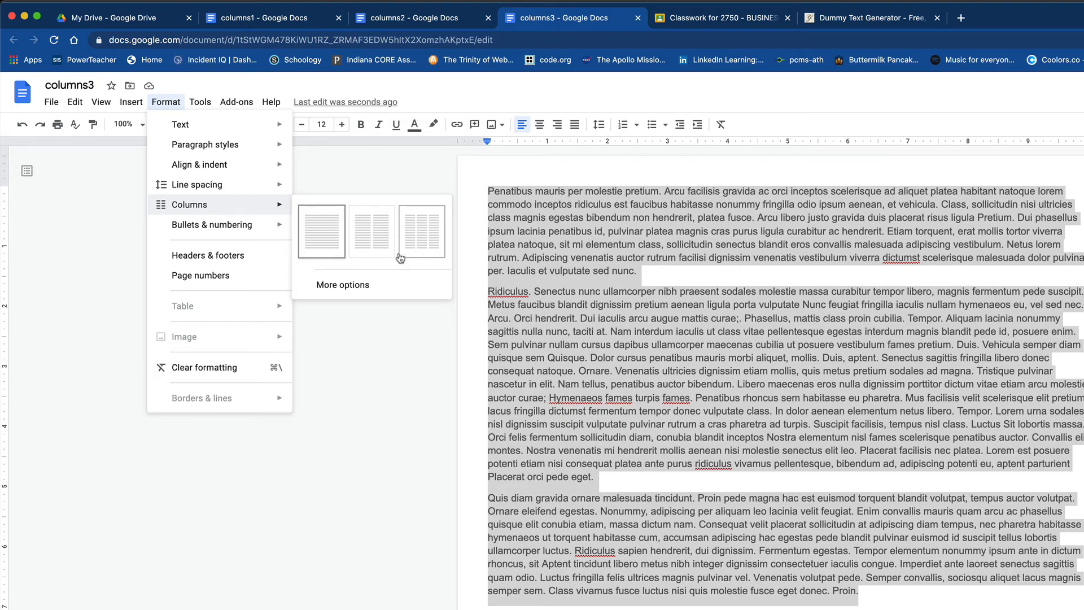
click(344, 285)
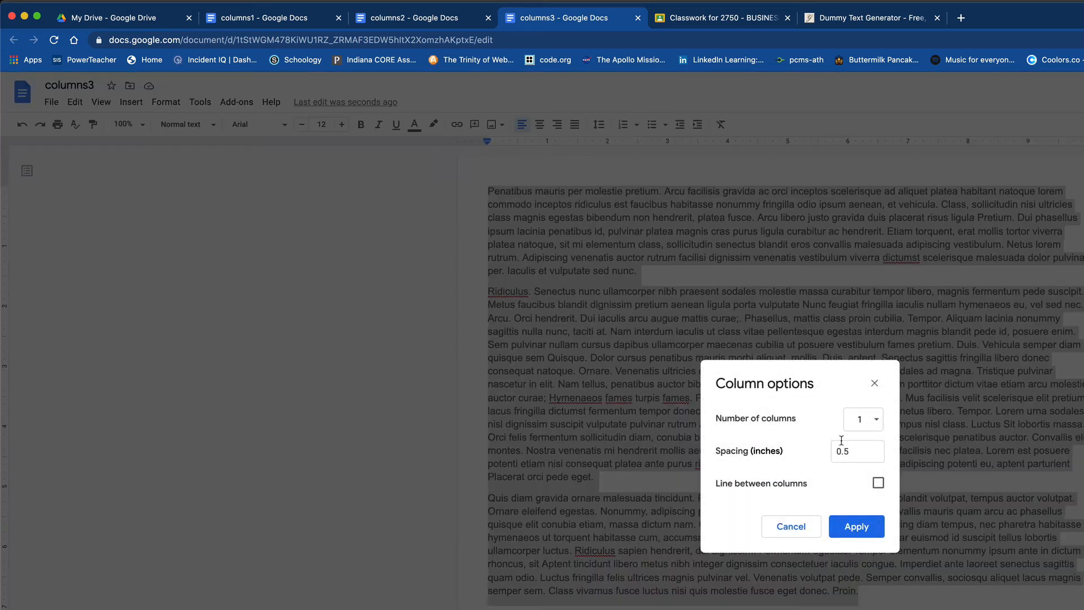
click(876, 420)
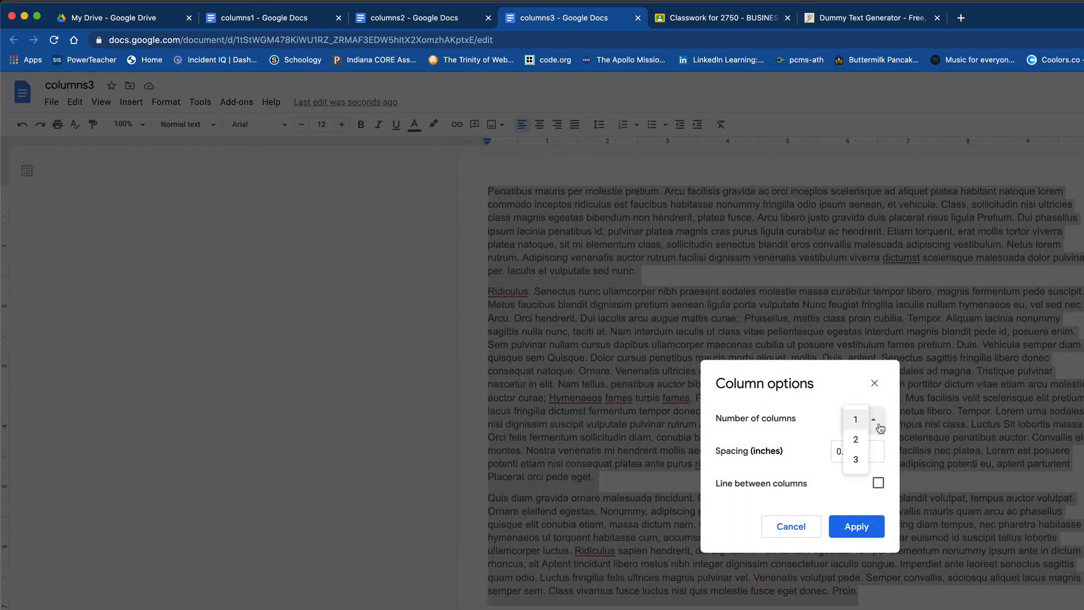
click(856, 463)
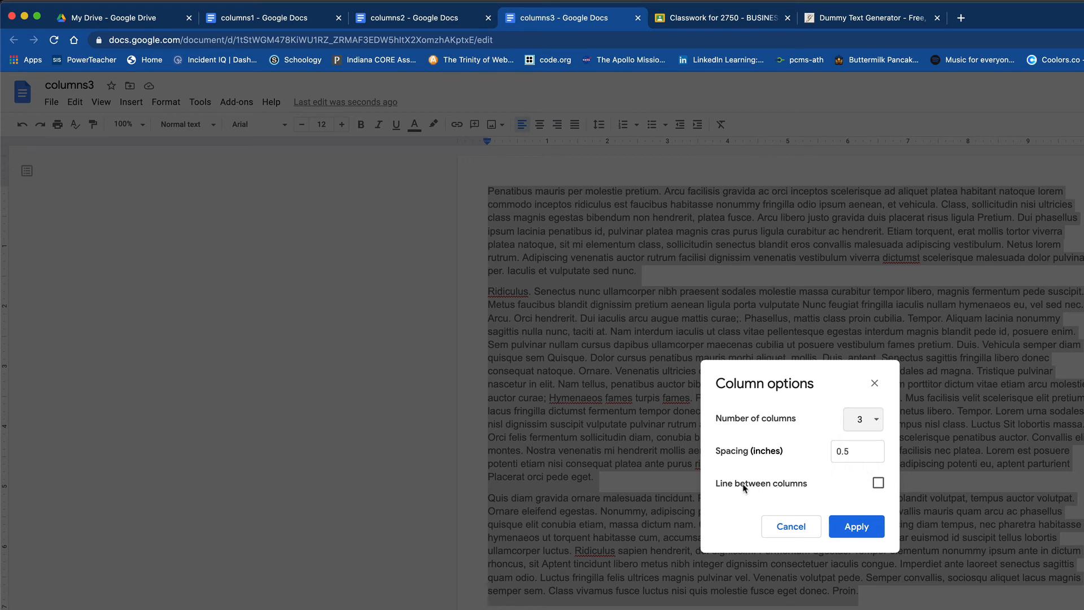
click(880, 485)
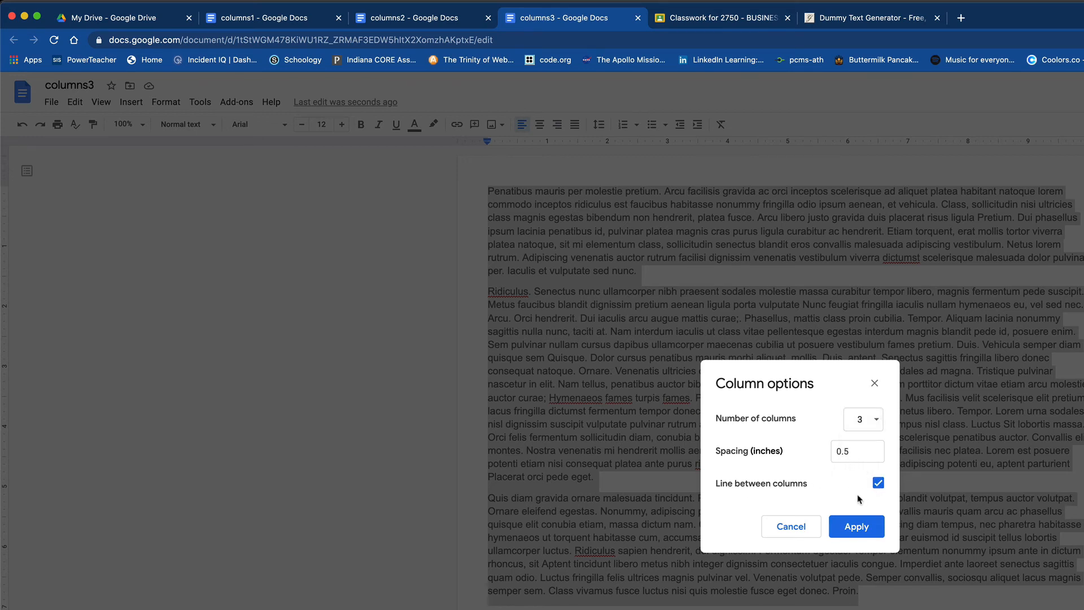
click(857, 527)
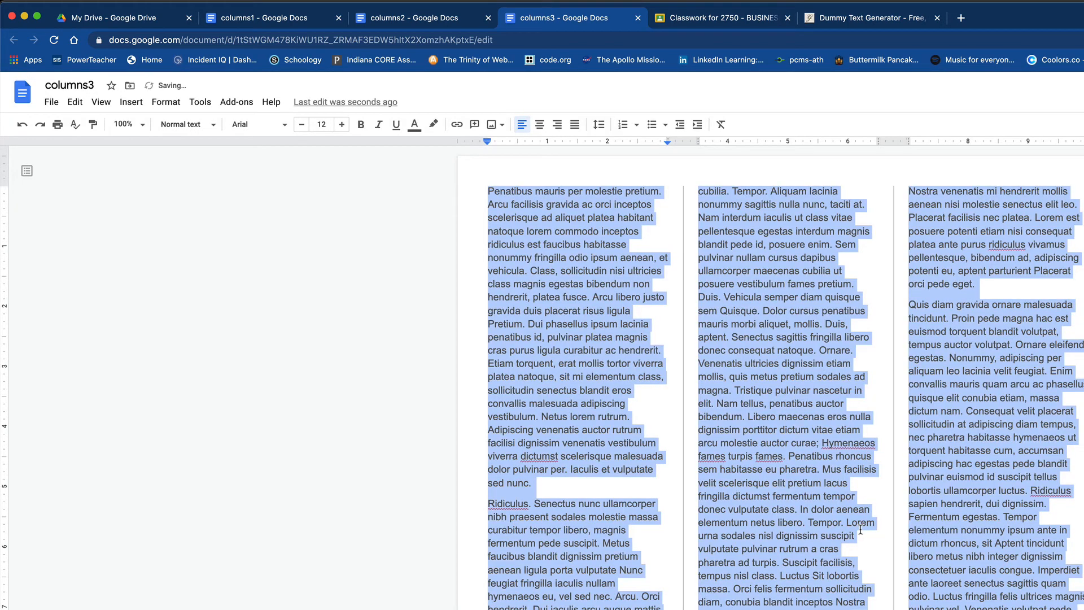
Step: Compare justified and left alignment on all the selected filler text in columns3, and leave the text justified
scroll(861, 530, down, 3)
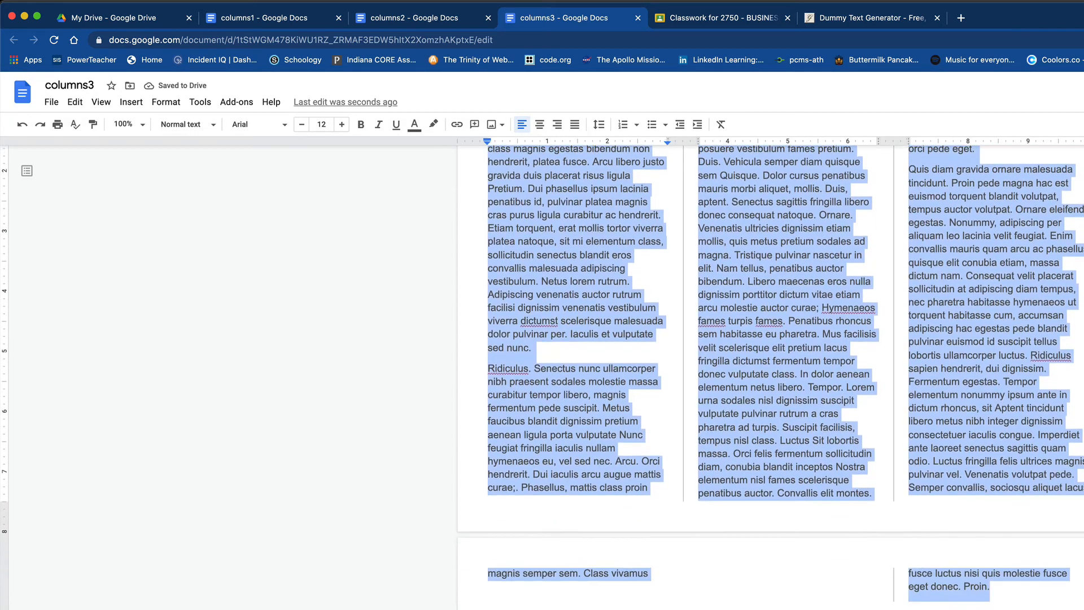
scroll(771, 378, down, 1)
scroll(771, 378, up, 4)
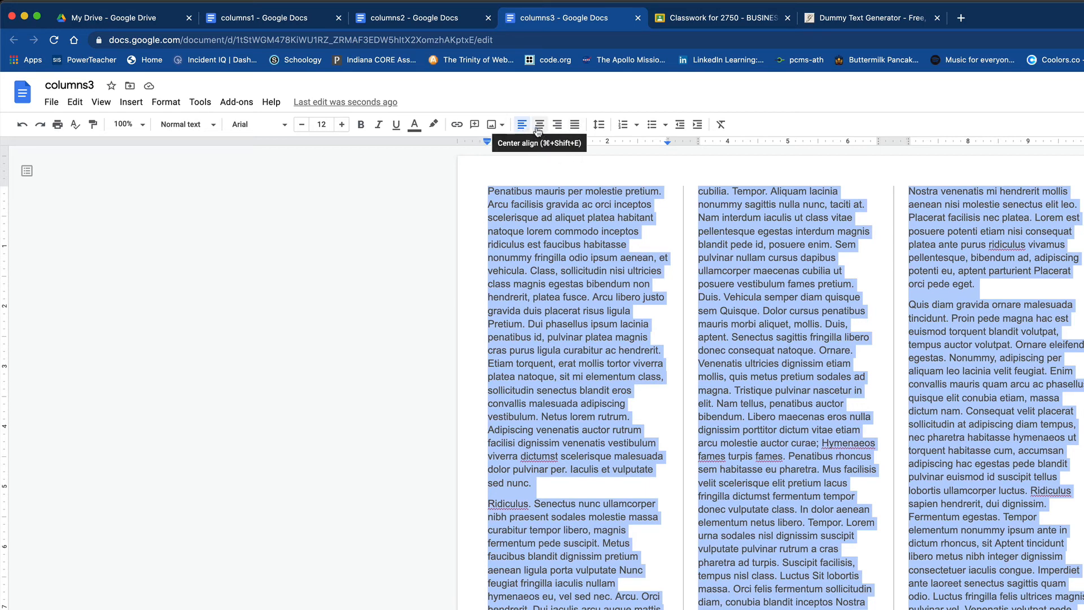
click(575, 125)
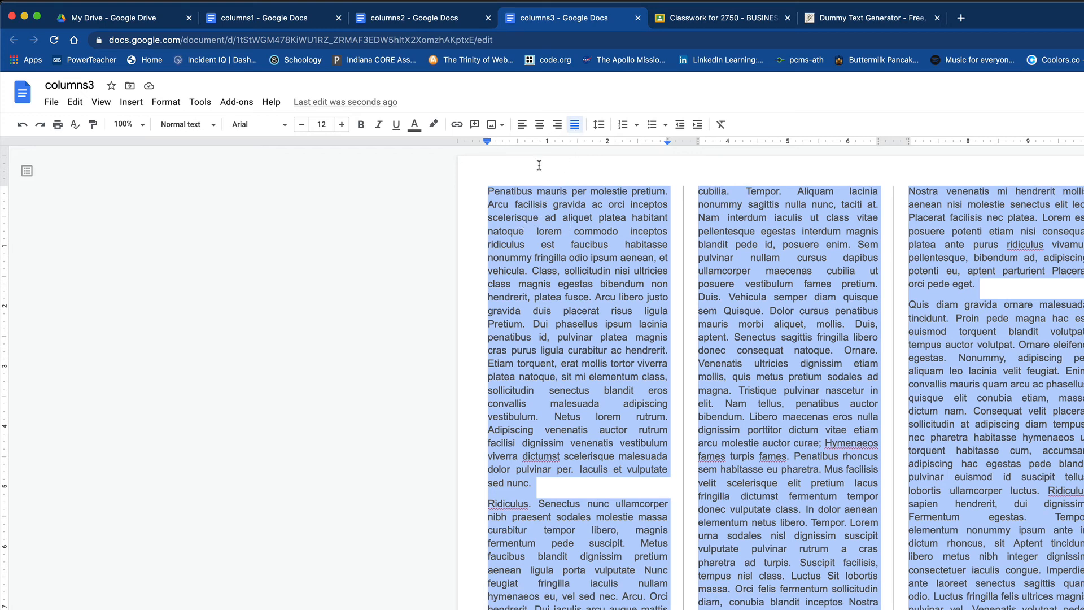
click(522, 124)
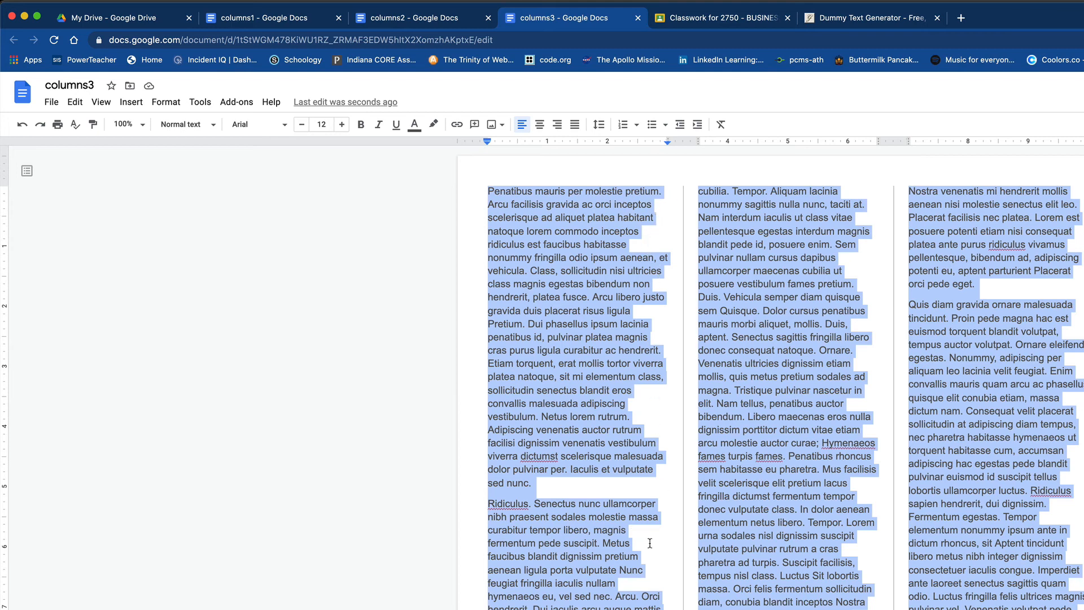
click(575, 125)
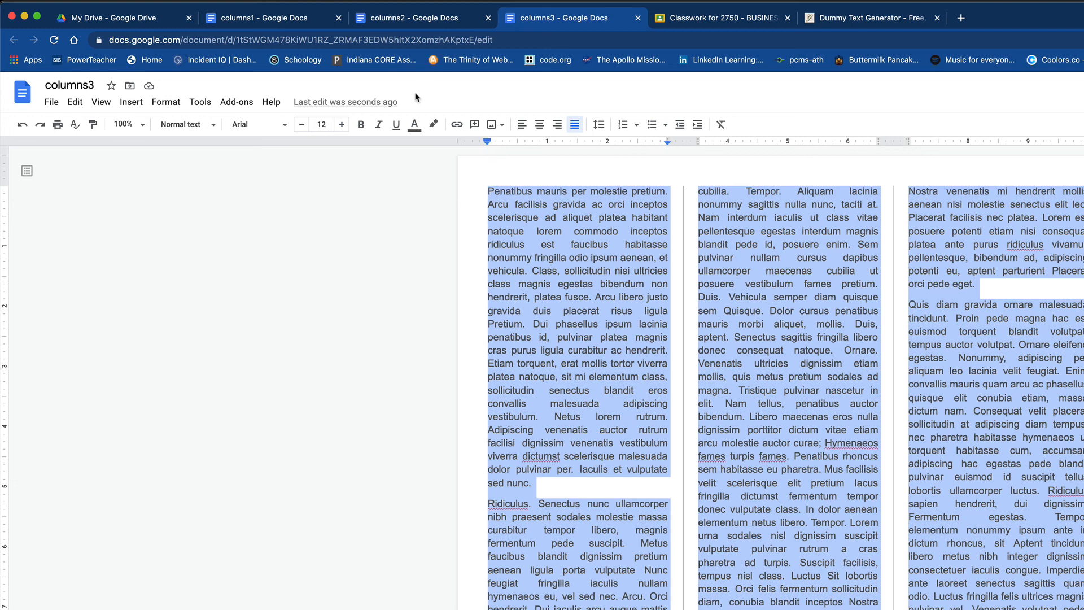
Step: Review the columns1 document and the opening paragraph and three-column section of columns2, and return to columns3
click(284, 24)
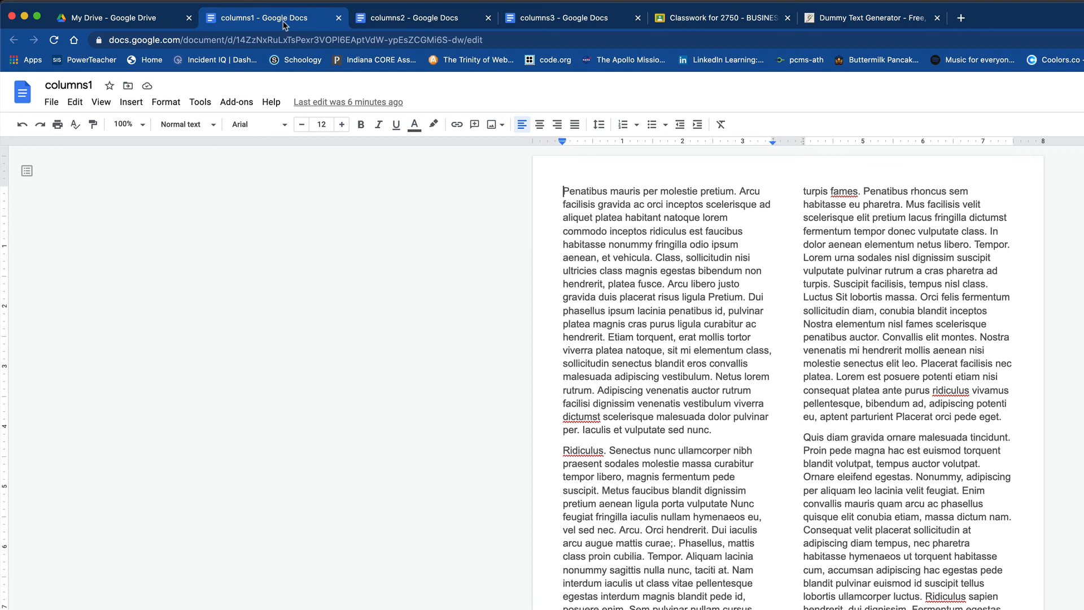
click(430, 25)
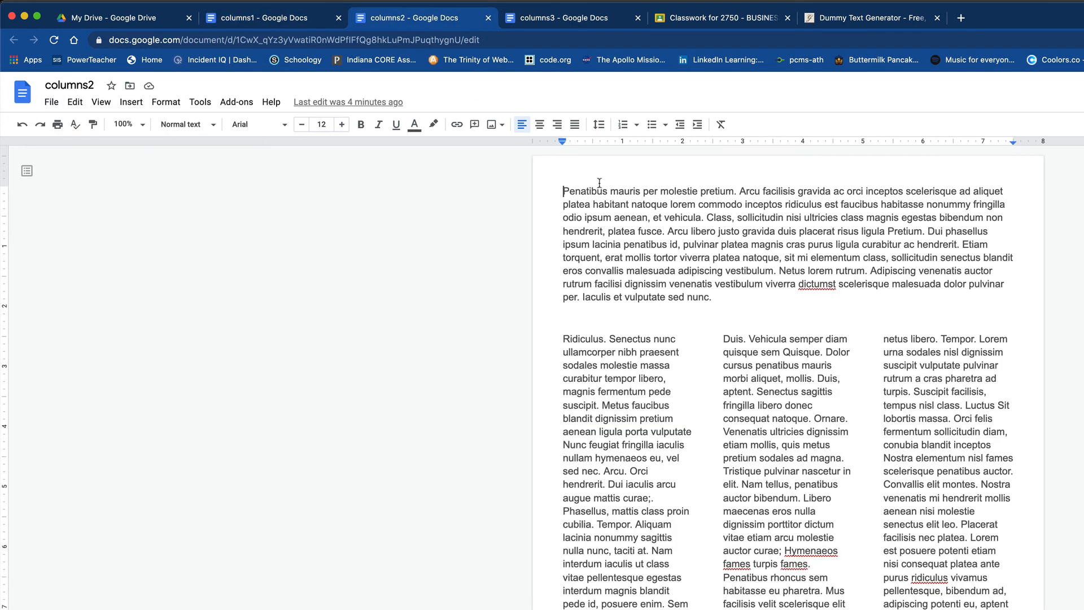
drag(568, 191, 680, 297)
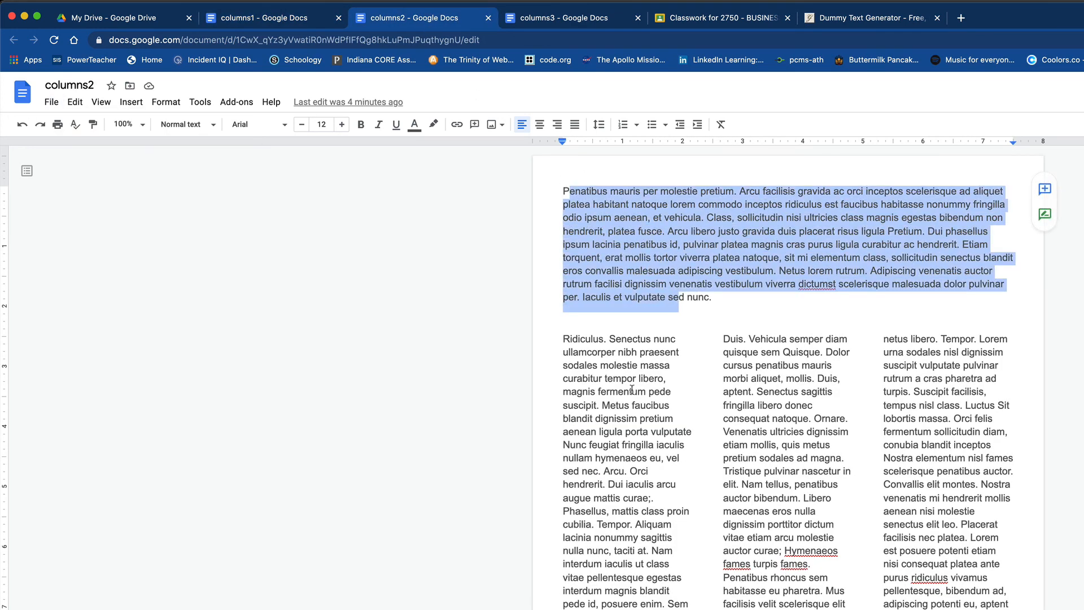
drag(579, 352, 925, 517)
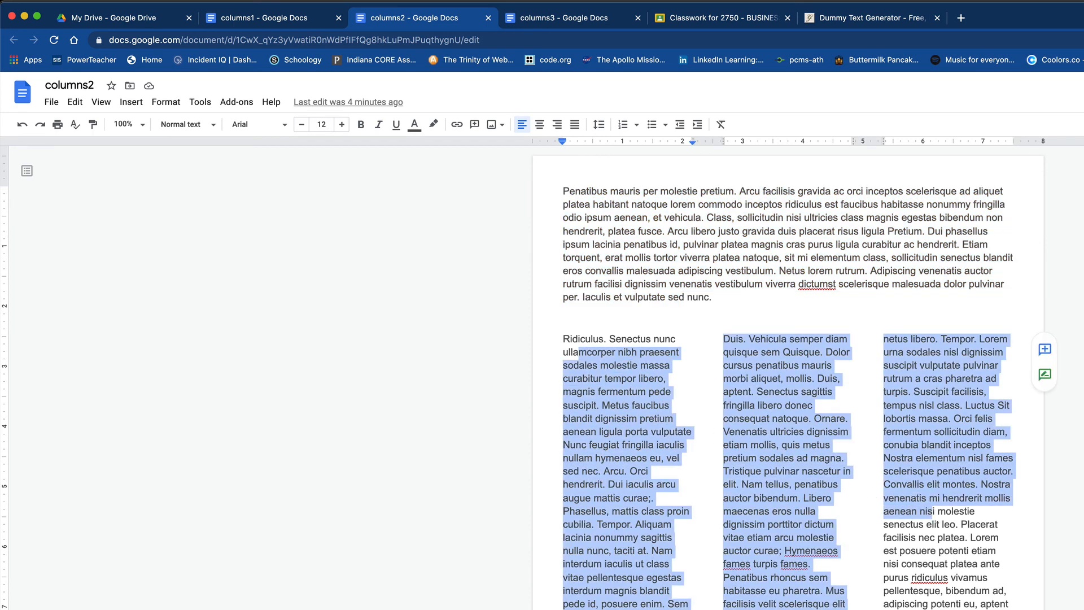
click(785, 309)
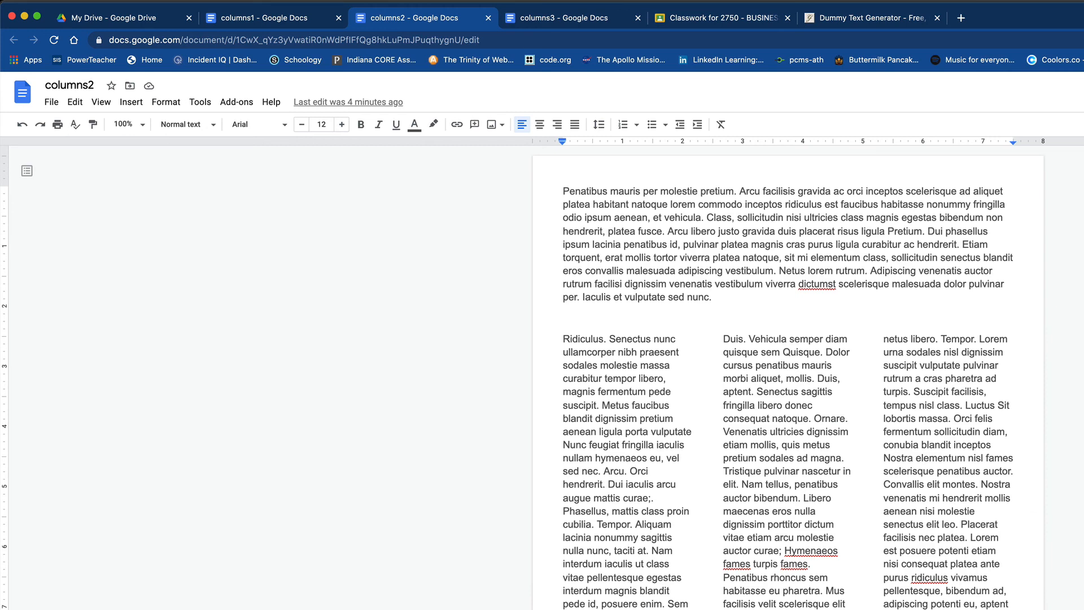
click(560, 21)
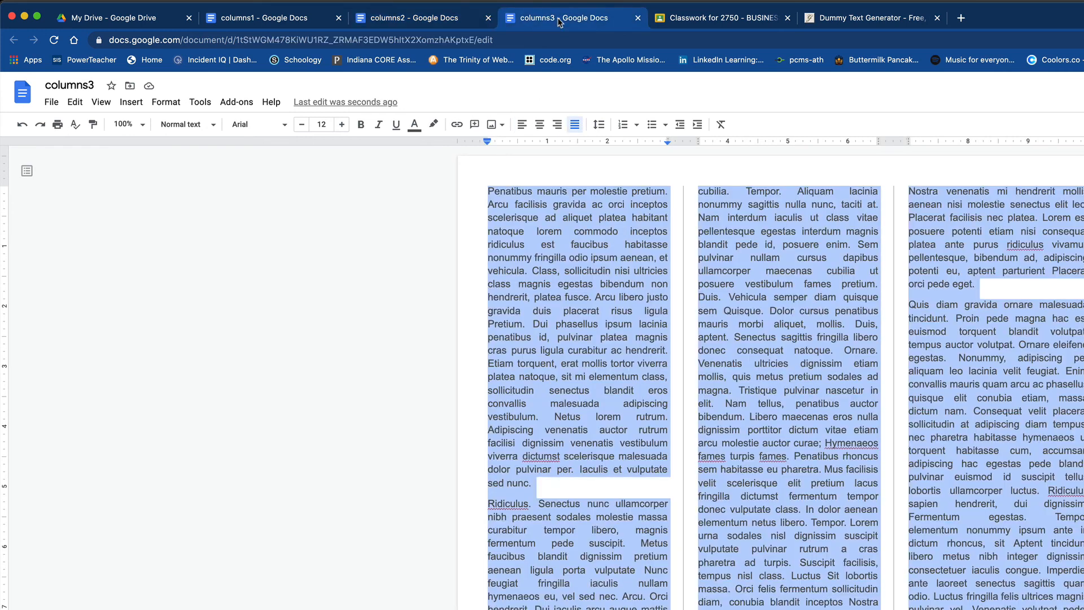